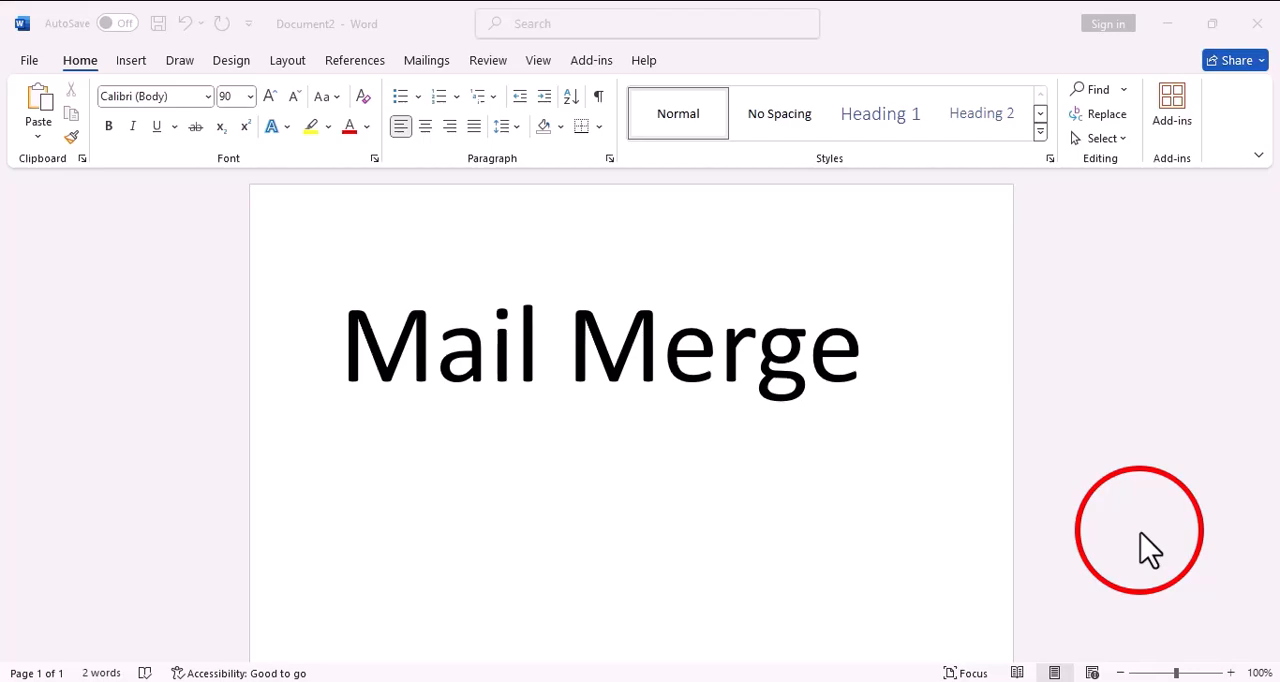
Show the desktop, open the আন্তর্জাতিক মাতৃভাষা দিবস-২০২৫ letter in Word and review its recipient placeholders and body text
key("super+d")
left_click(1140, 532)
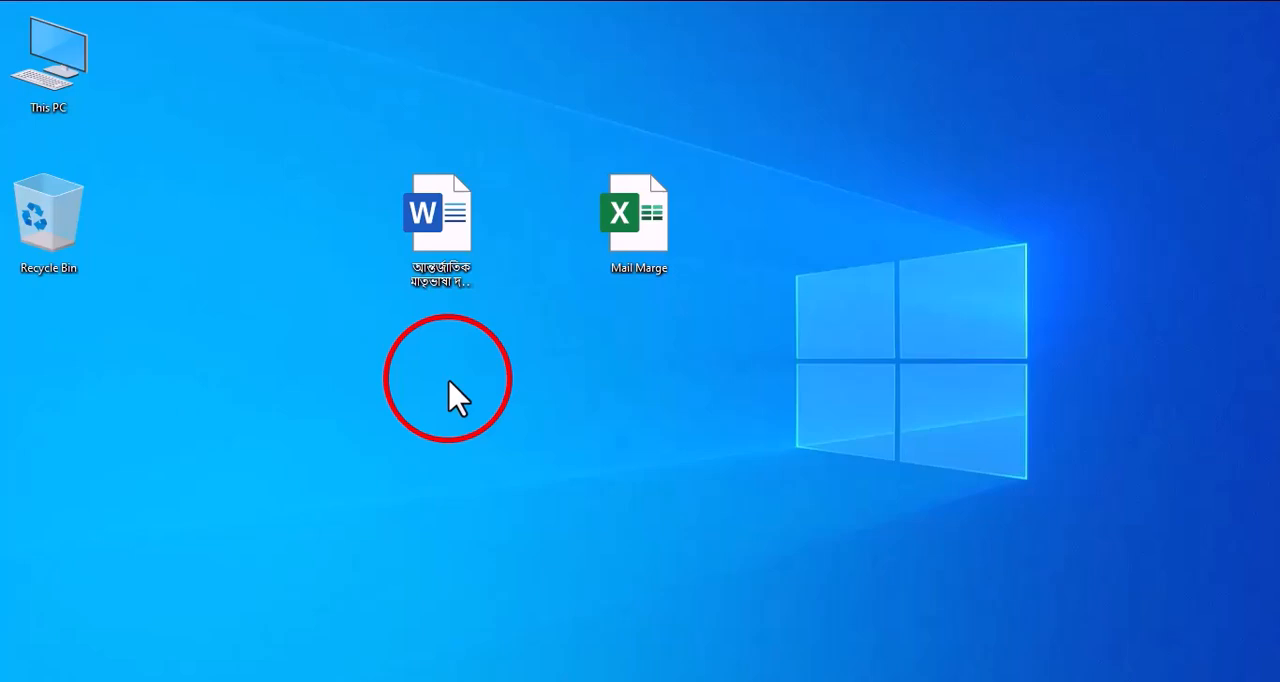
left_click(561, 676)
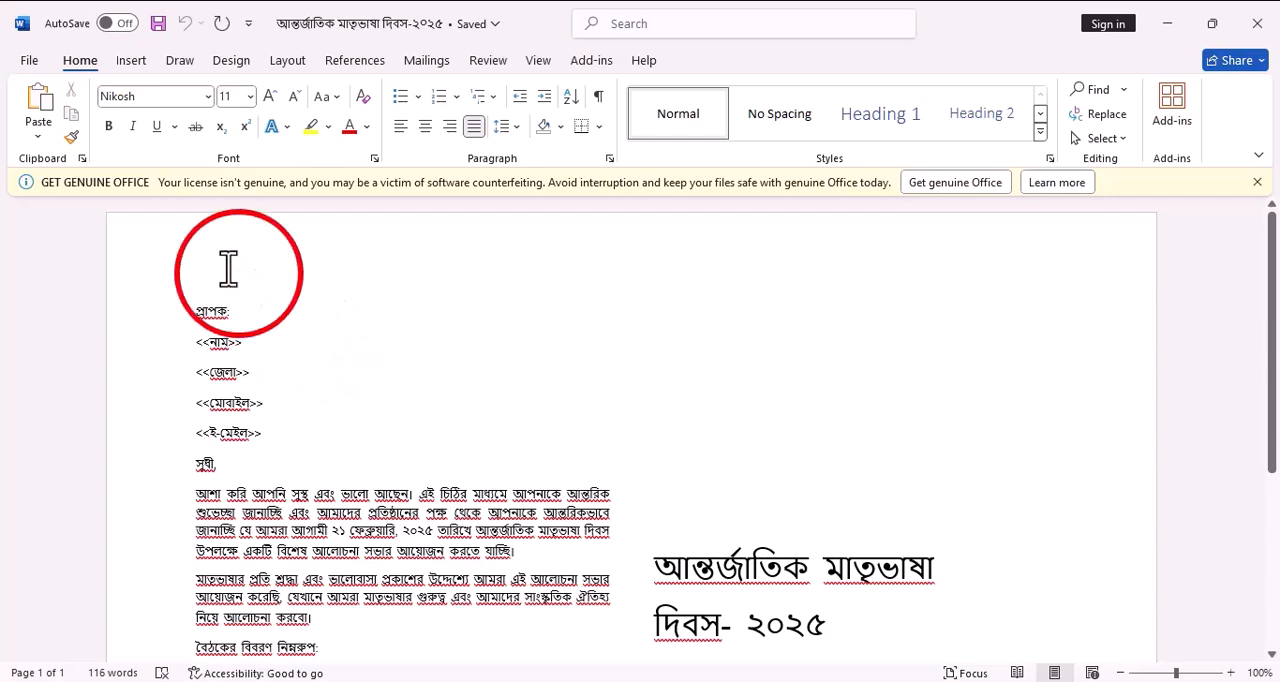
left_click(279, 402)
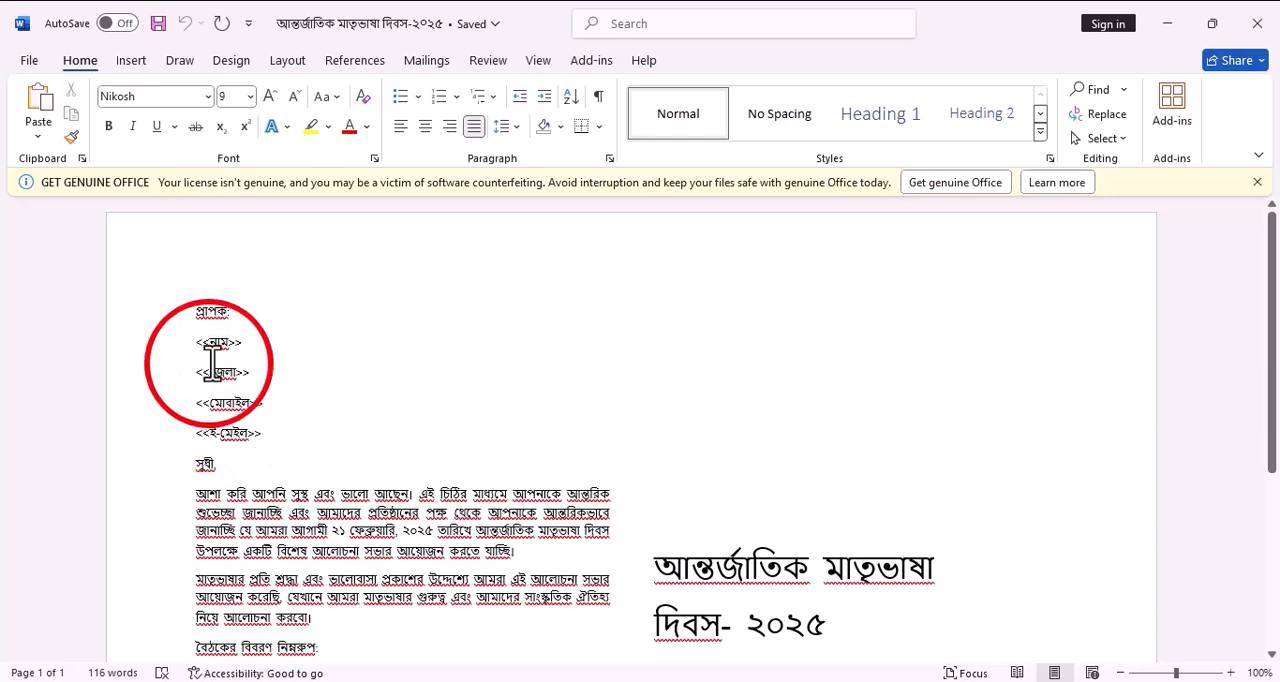
scroll(255, 490, "down", 2)
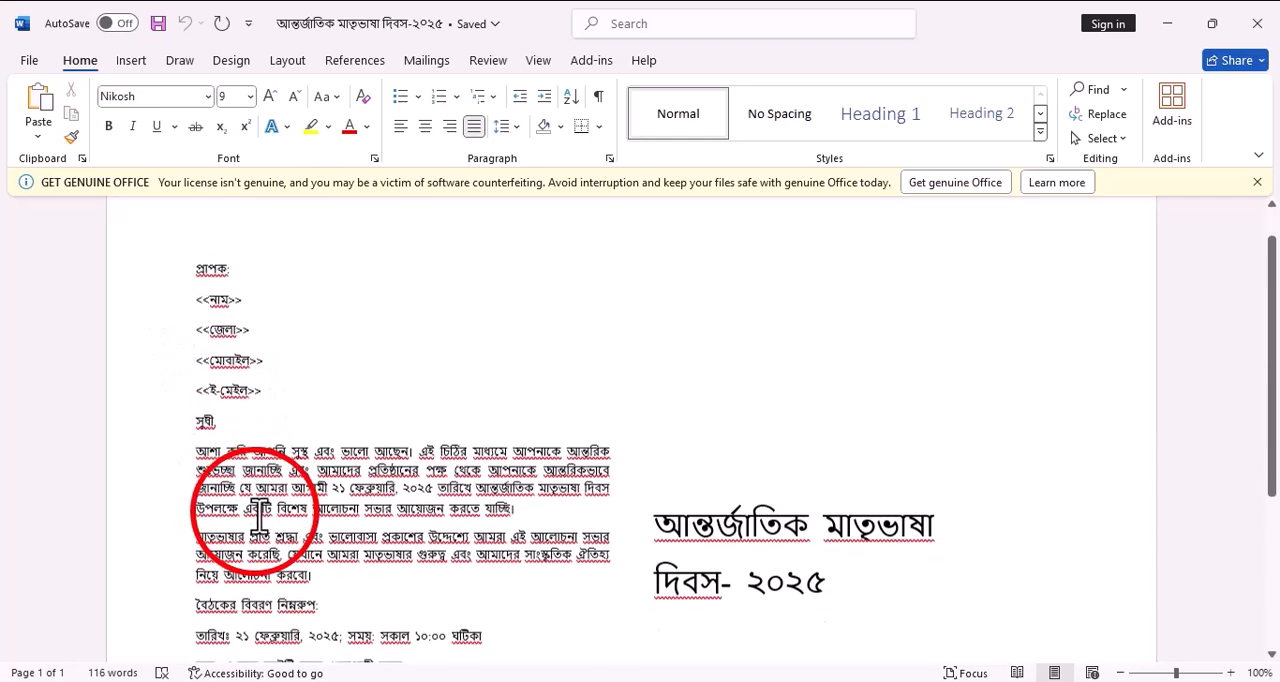
scroll(258, 515, "down", 1)
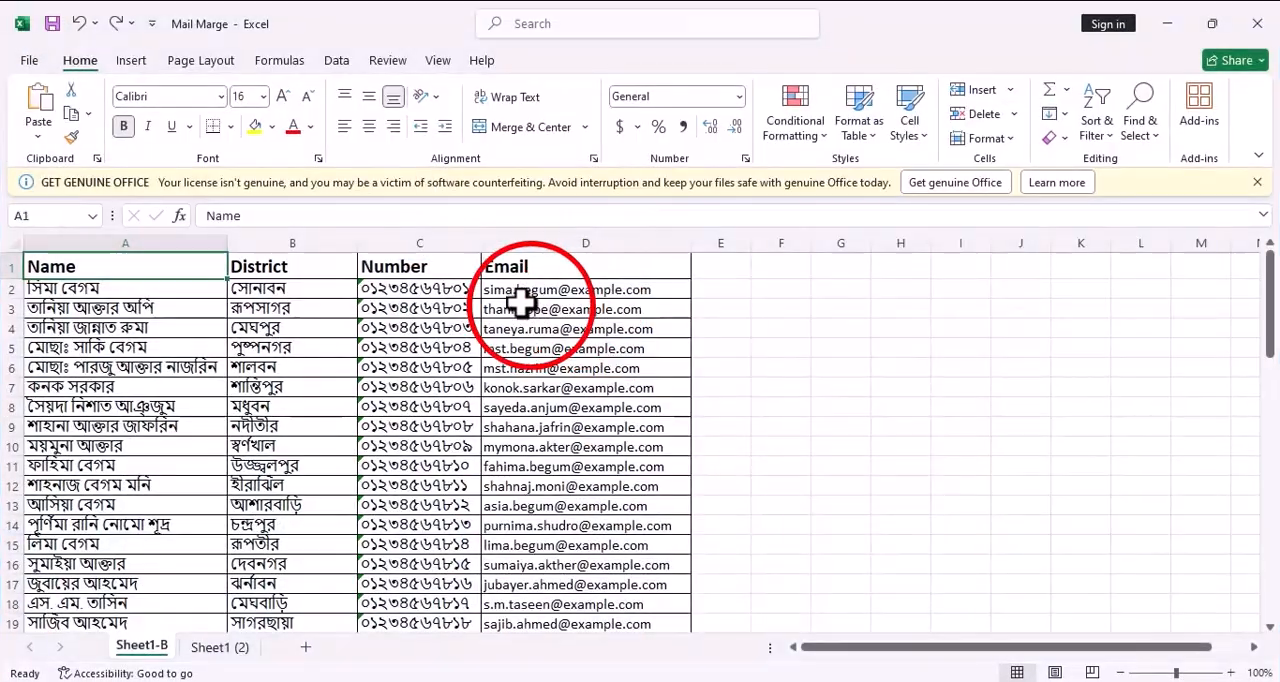
Examine the Name, District, Number and Email column headings on Sheet1-B of the Mail Marge workbook in Excel
left_click(137, 407)
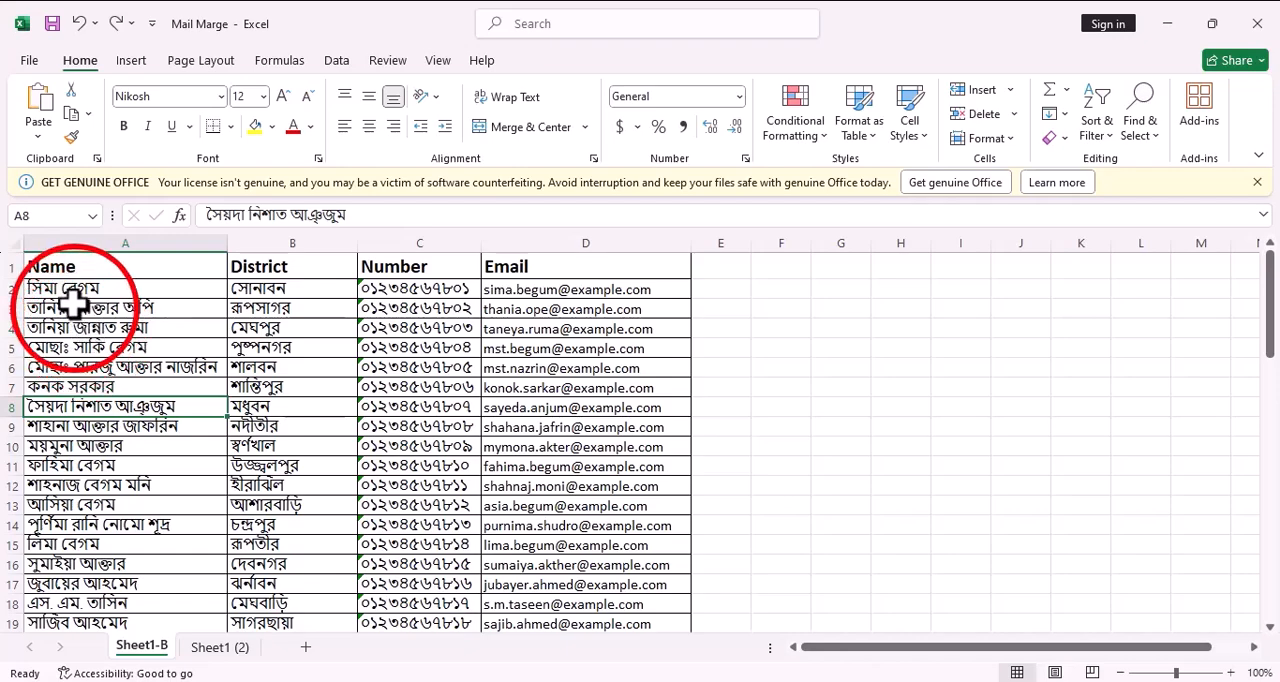
left_click(52, 268)
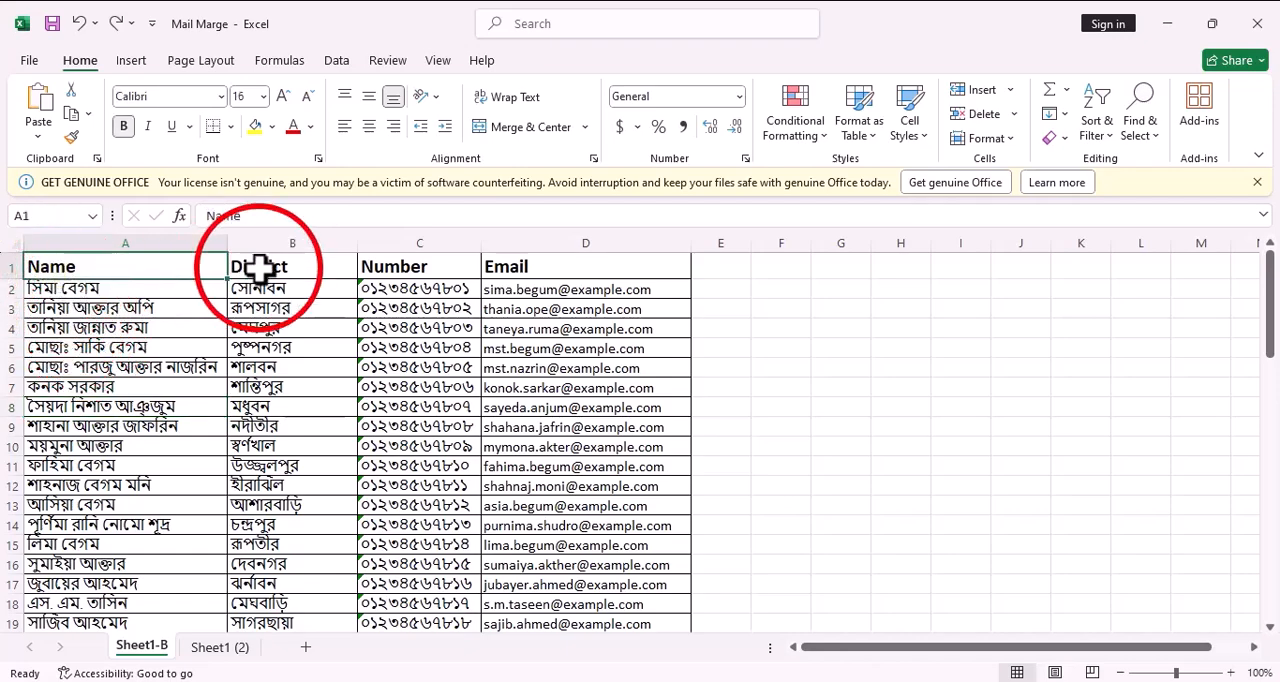
left_click(257, 270)
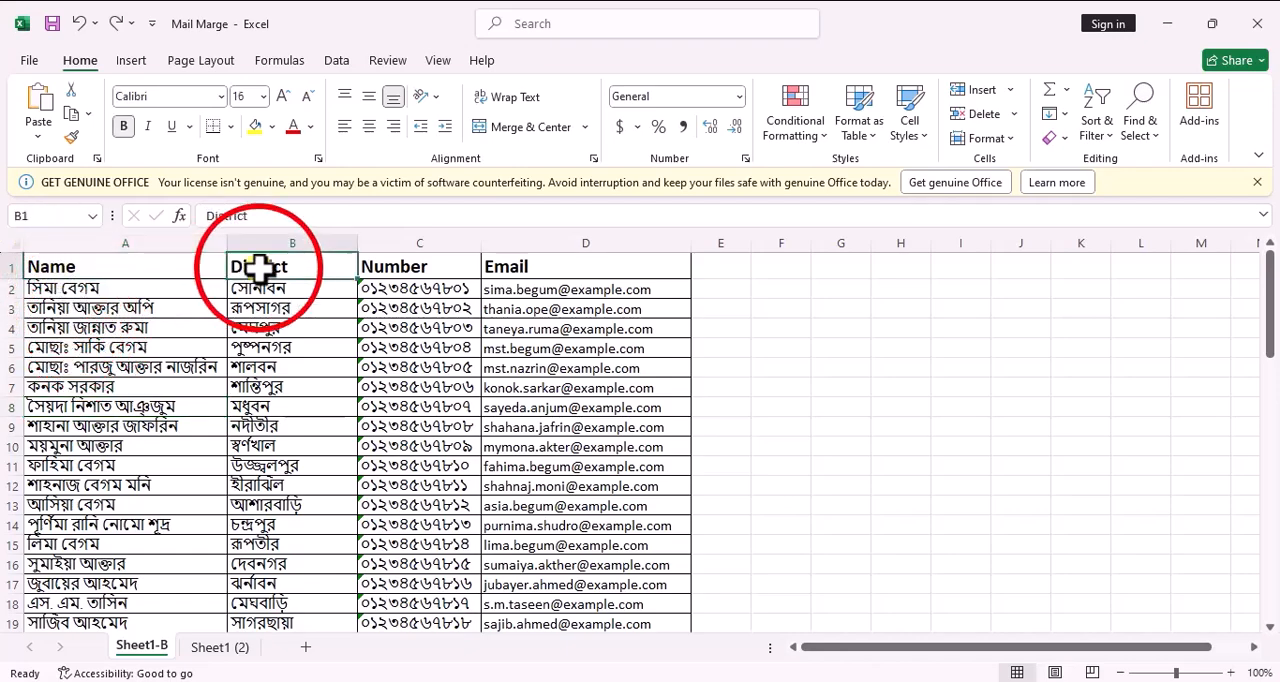
left_click(395, 268)
left_click(495, 266)
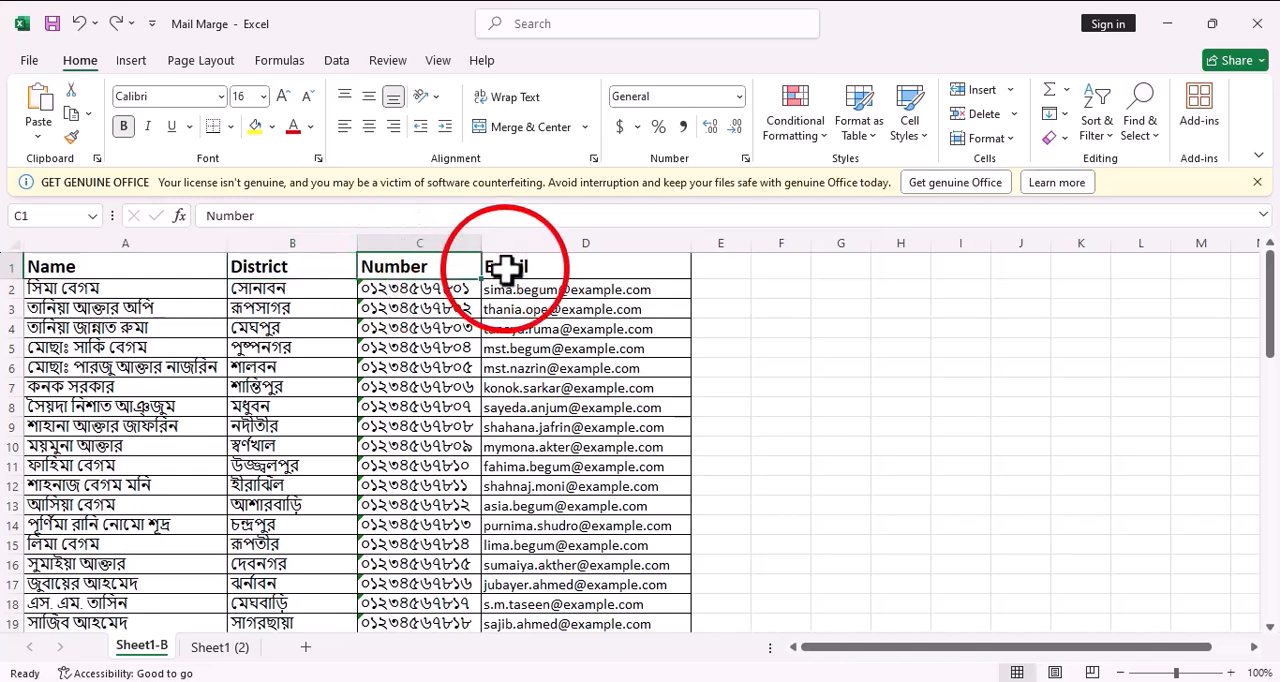
Return to the Word letter and replace the four placeholder lines under প্রাপক: with an empty line
left_click(1167, 23)
left_click(560, 681)
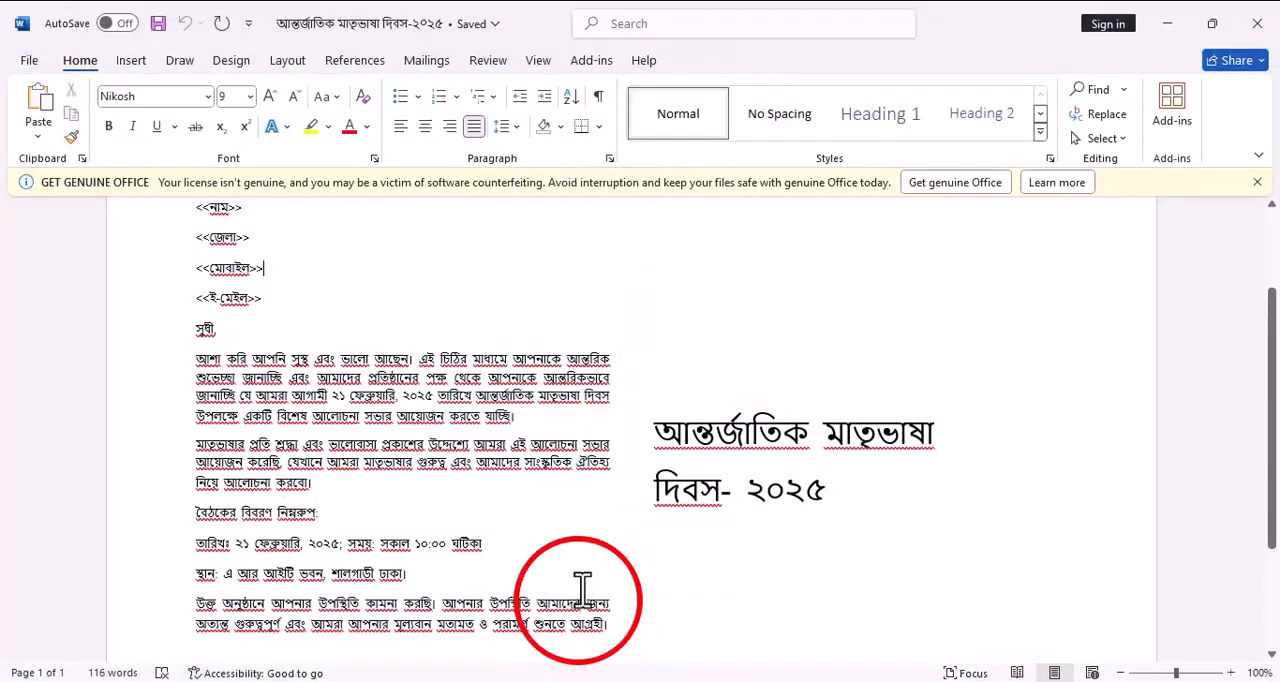
scroll(346, 348, "up", 1)
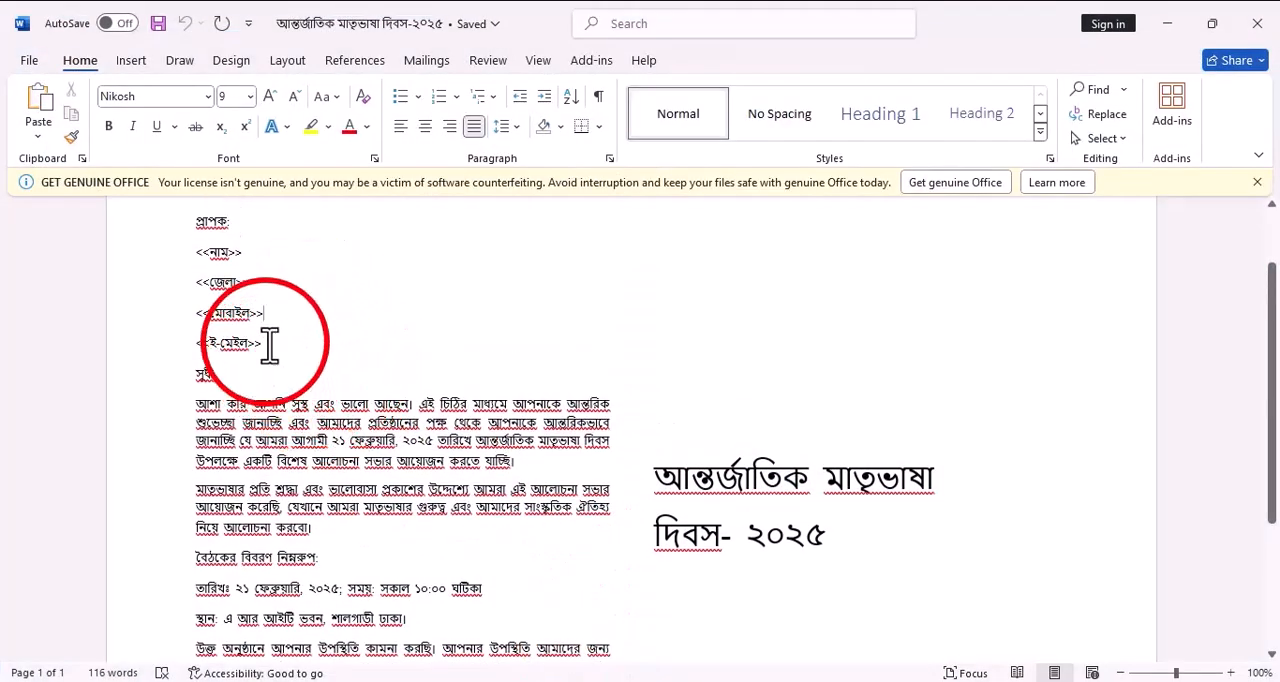
left_click_drag(266, 345, 206, 262)
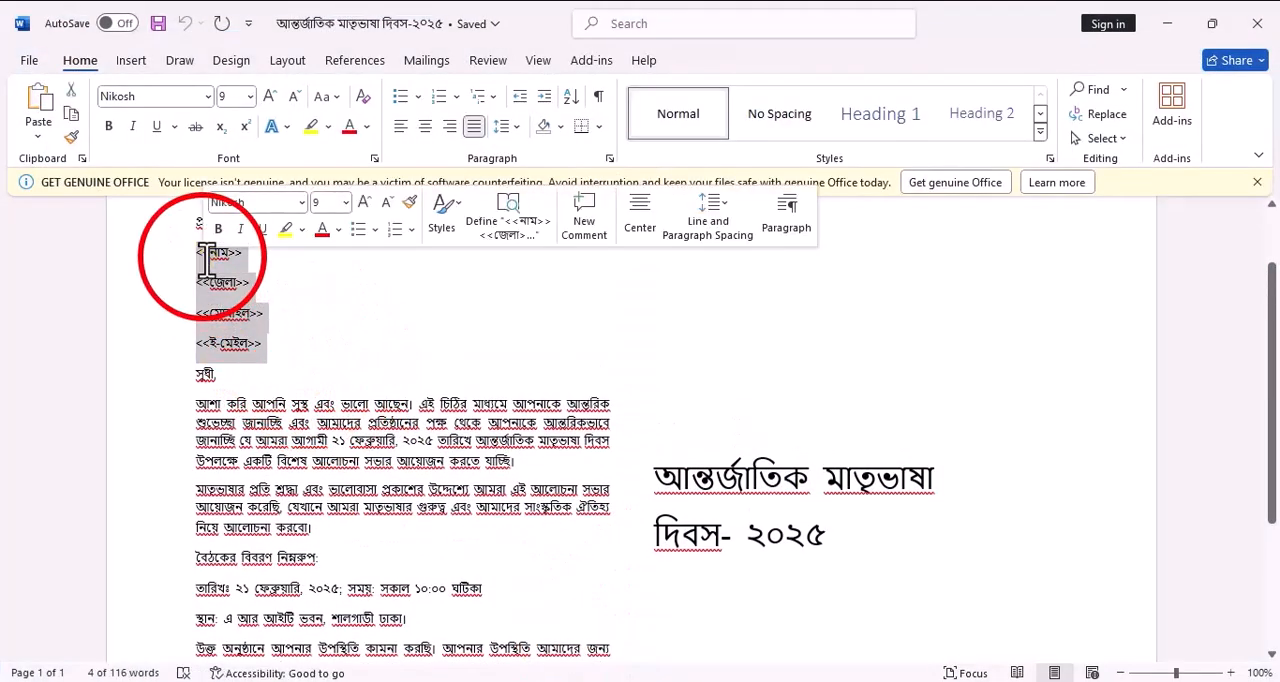
key("Delete")
key("Return")
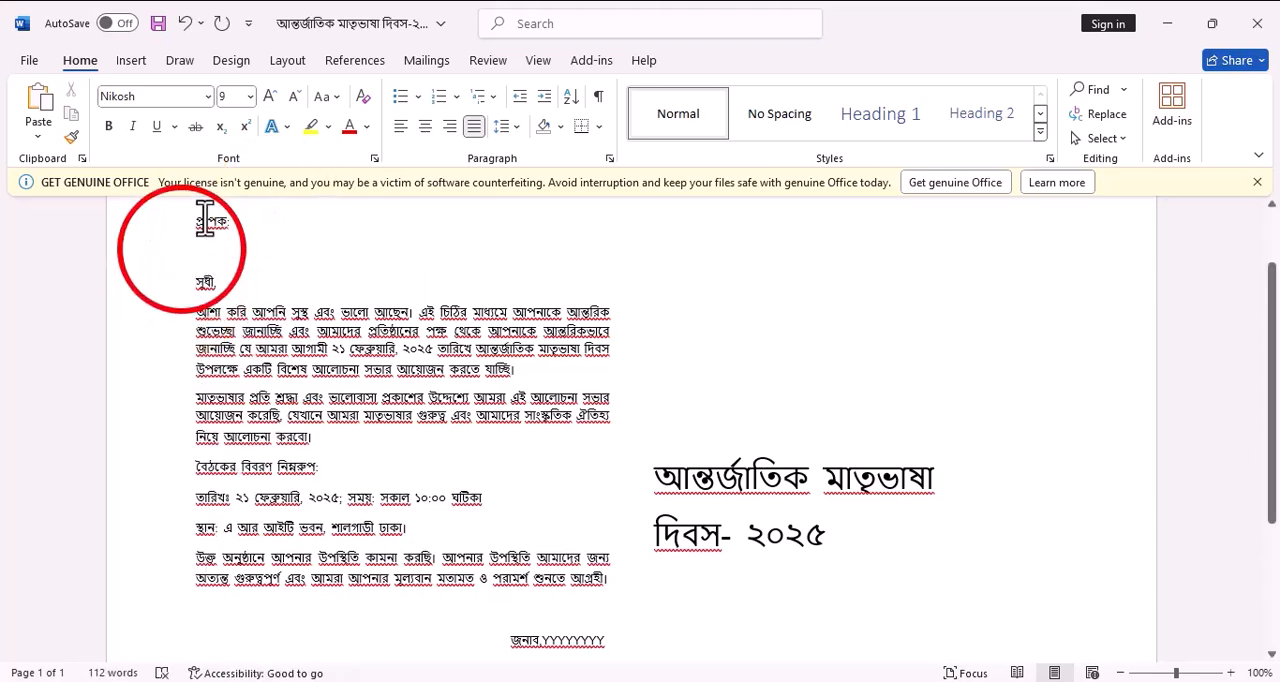
Choose the existing Mail Marge workbook on the Desktop as the letter's mail merge recipient list
left_click(426, 62)
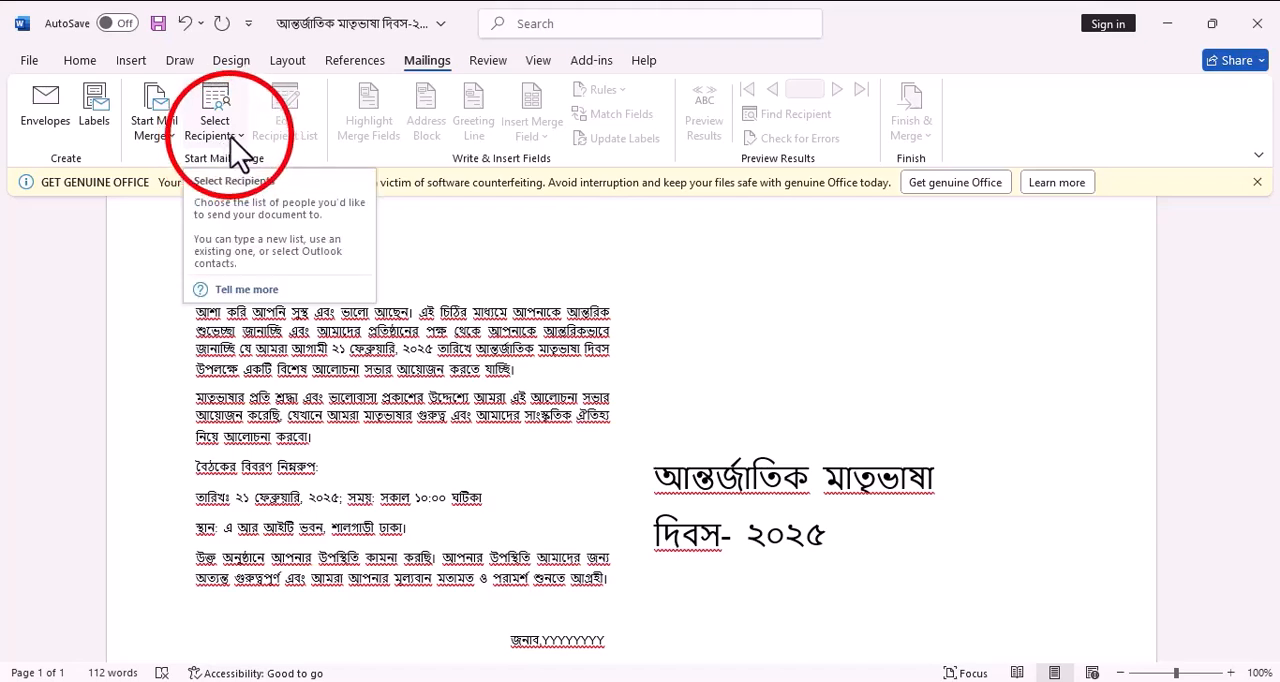
left_click(243, 160)
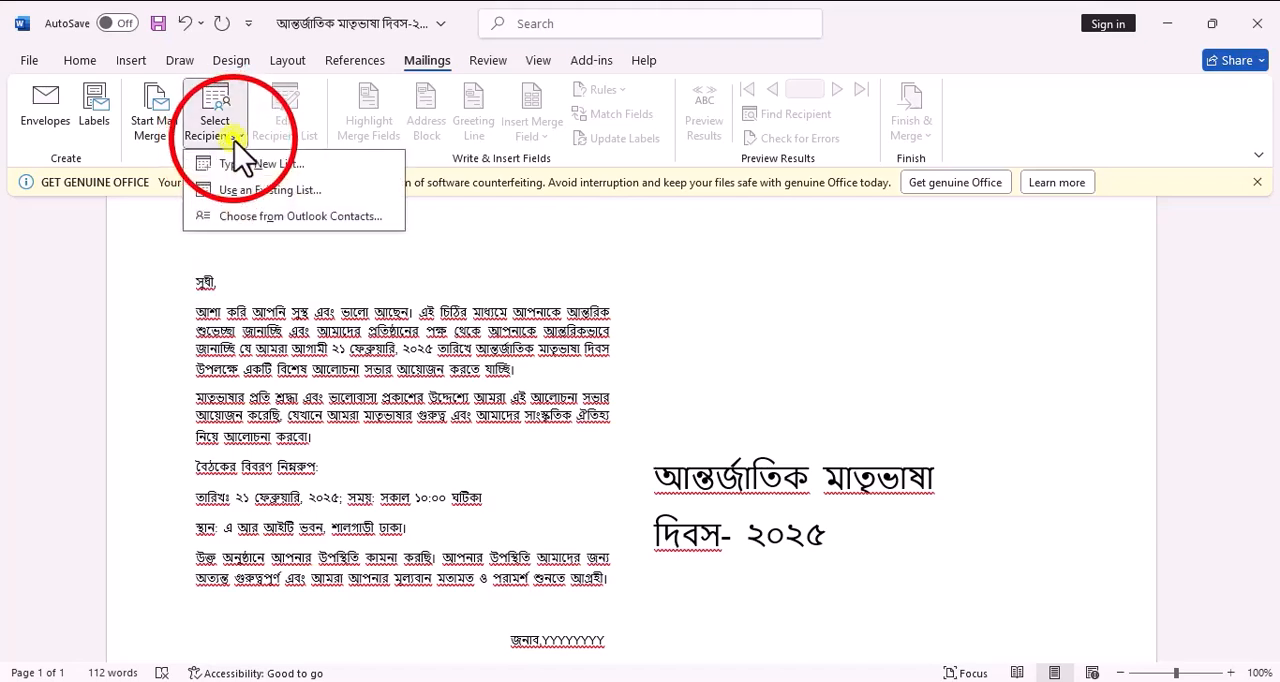
left_click(231, 192)
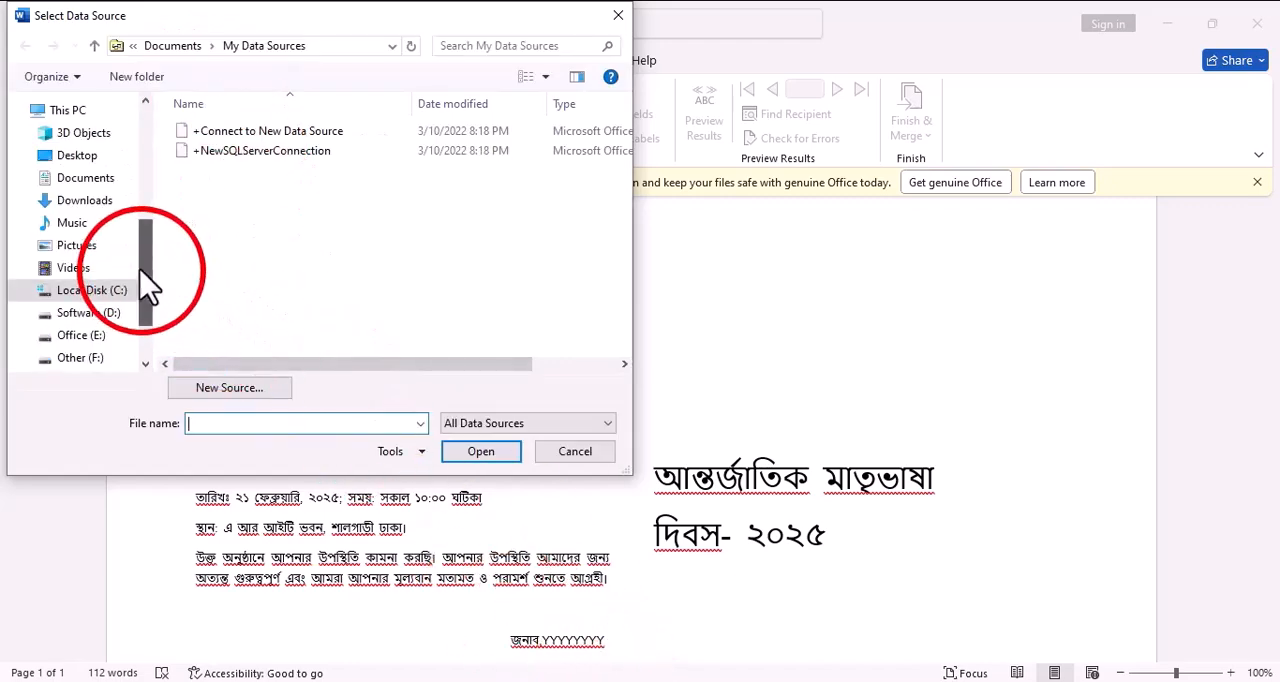
left_click_drag(145, 285, 137, 108)
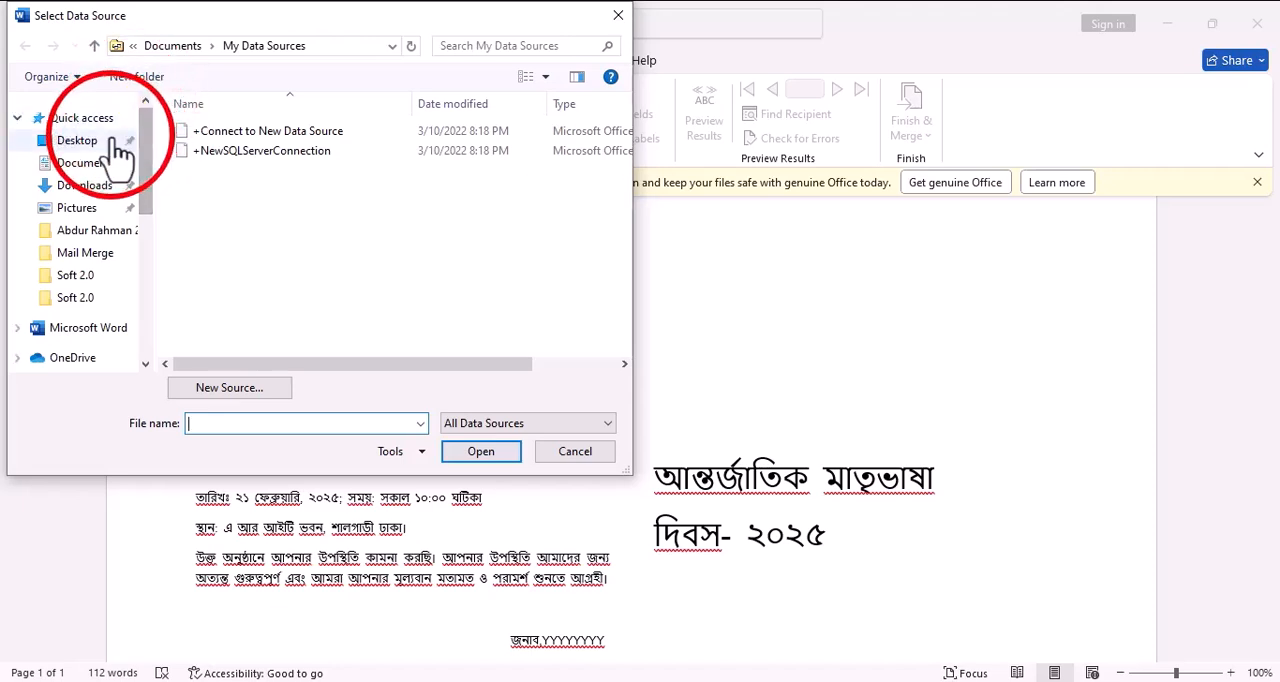
left_click(76, 145)
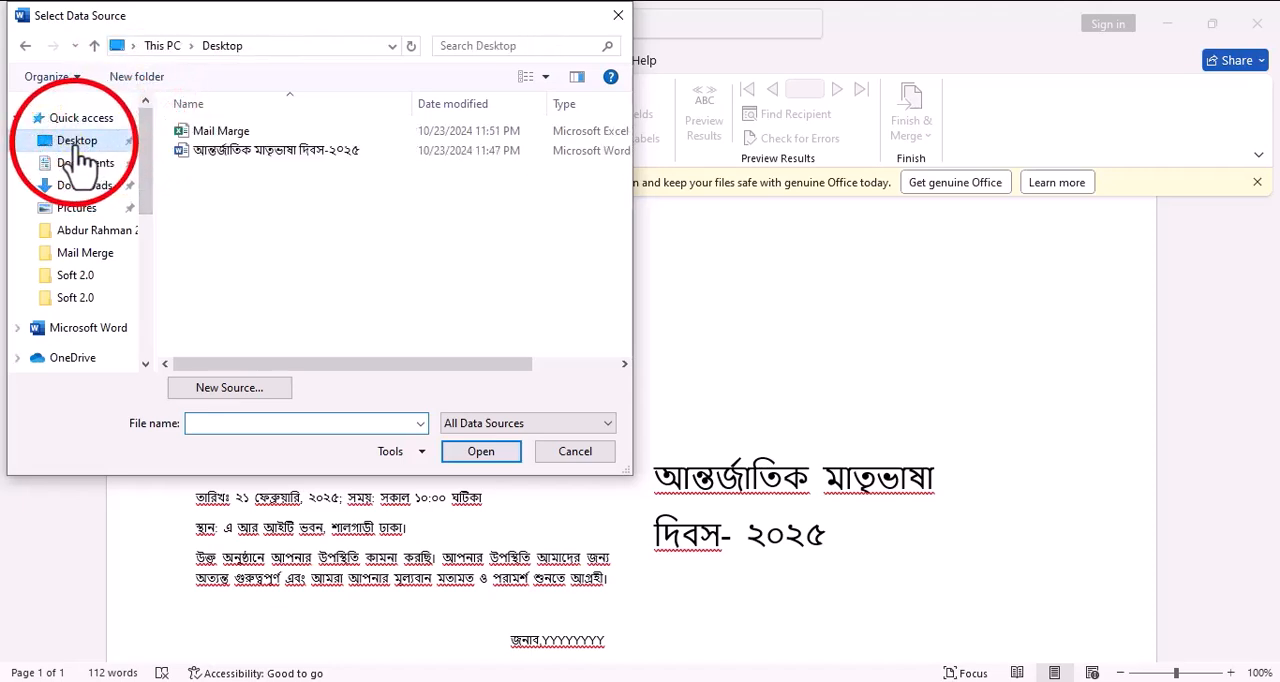
left_click(218, 132)
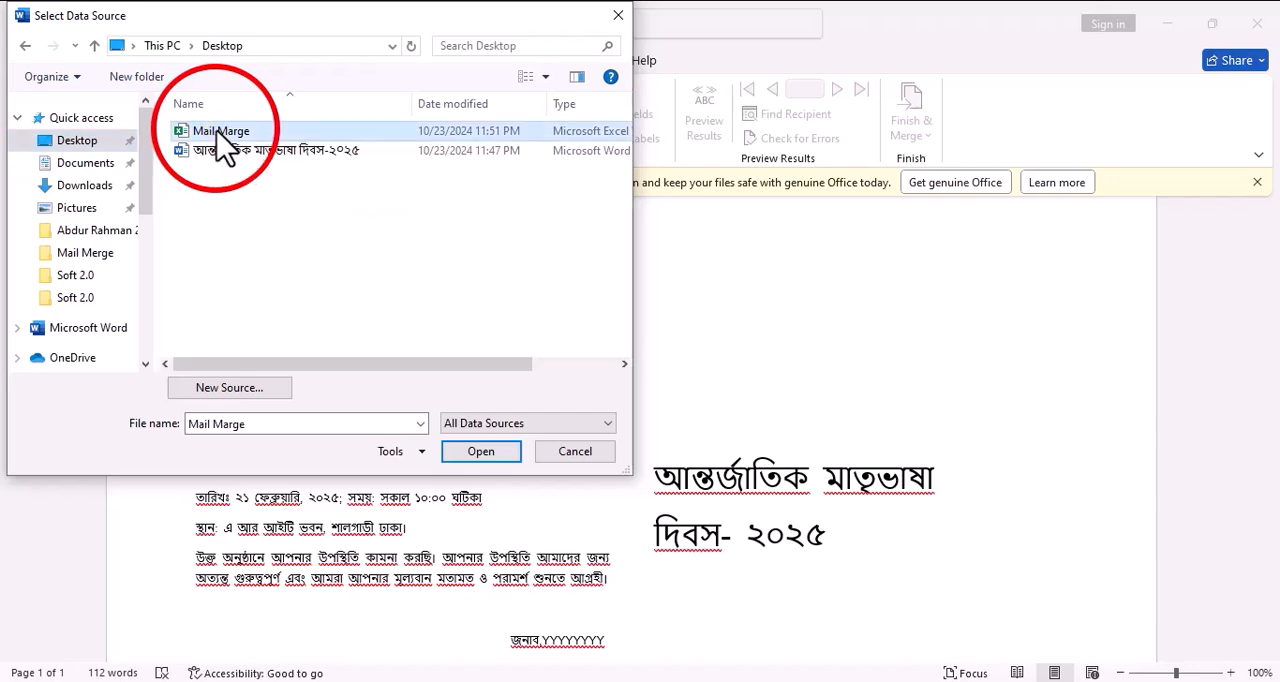
left_click(483, 455)
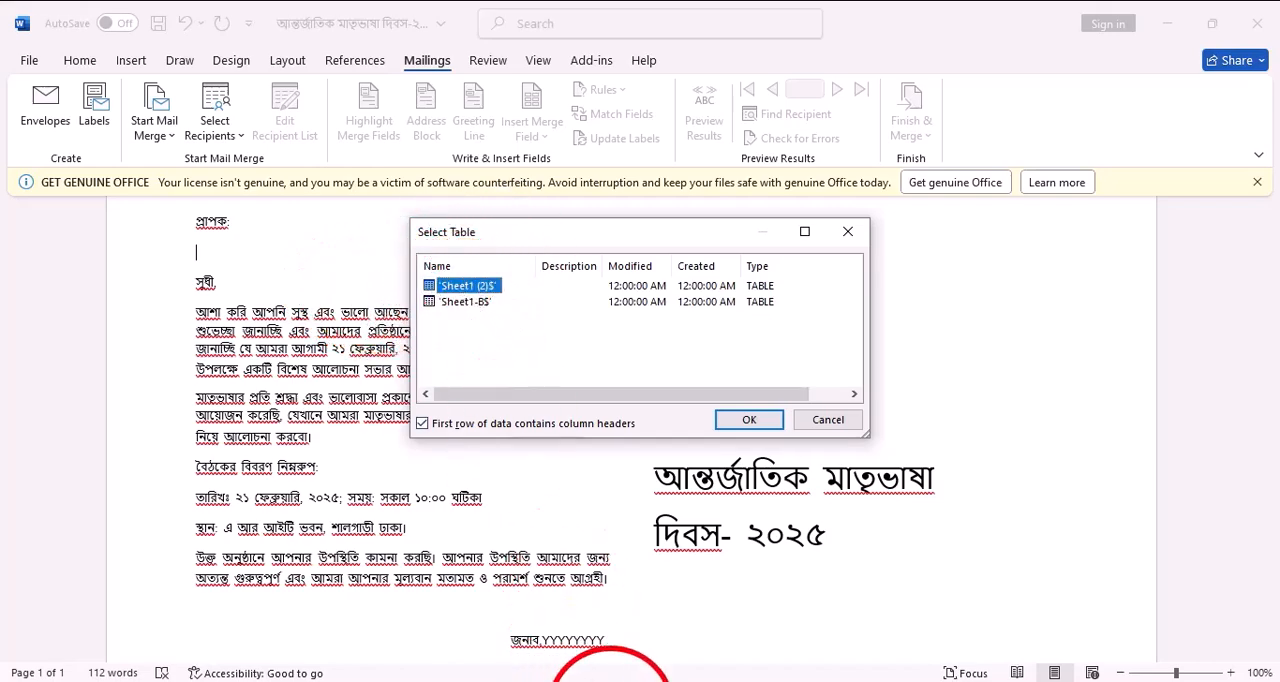
Compare the two worksheets of the Mail Marge workbook in Excel and use the Sheet1-B$ table as the recipient source in Word
mouse_move(610, 681)
left_click(612, 652)
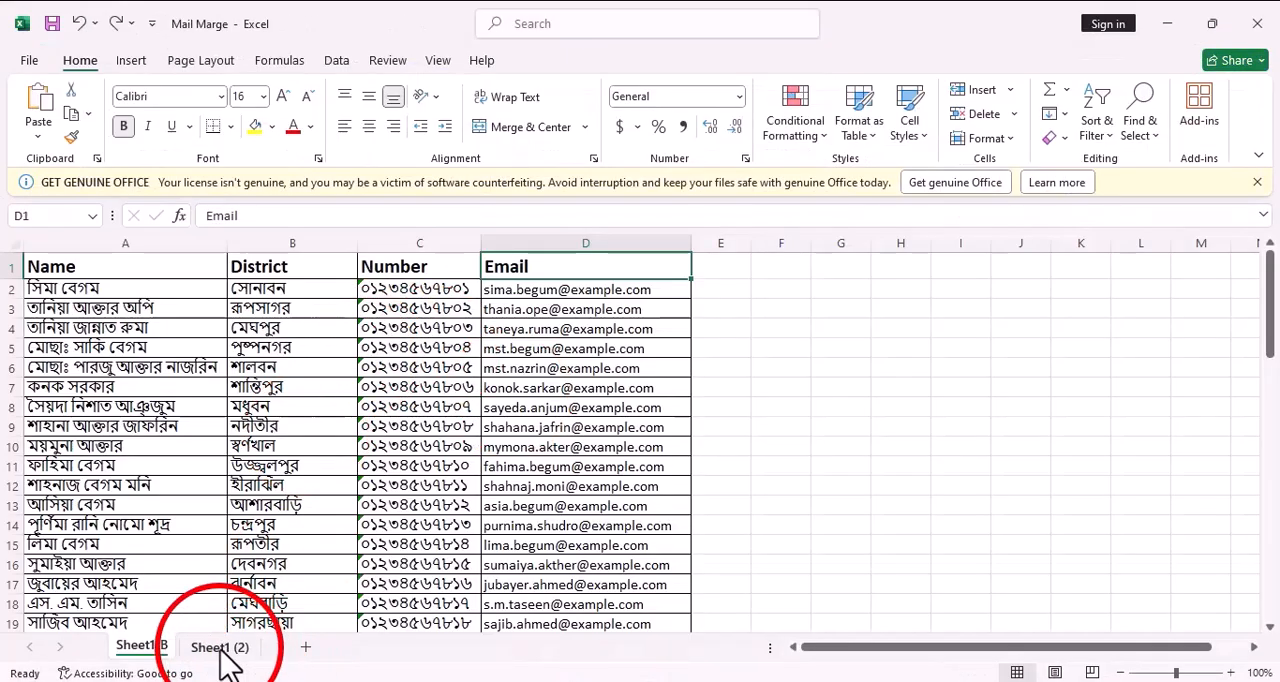
left_click(222, 650)
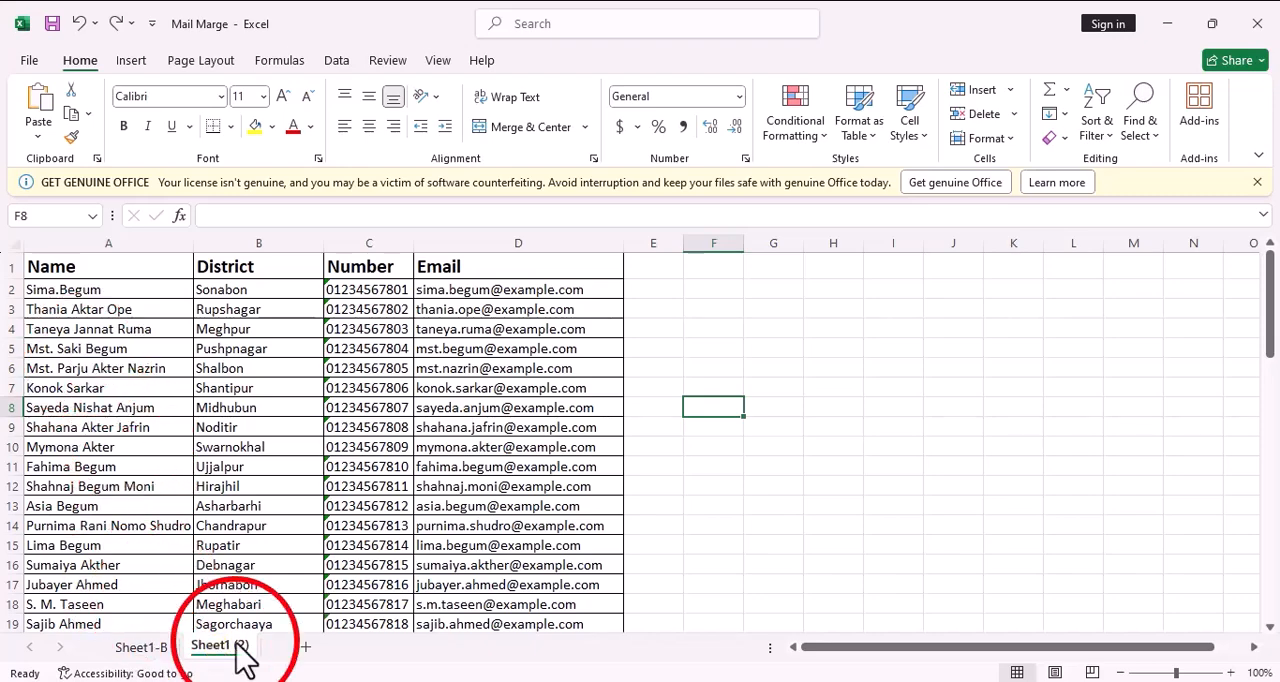
left_click(145, 647)
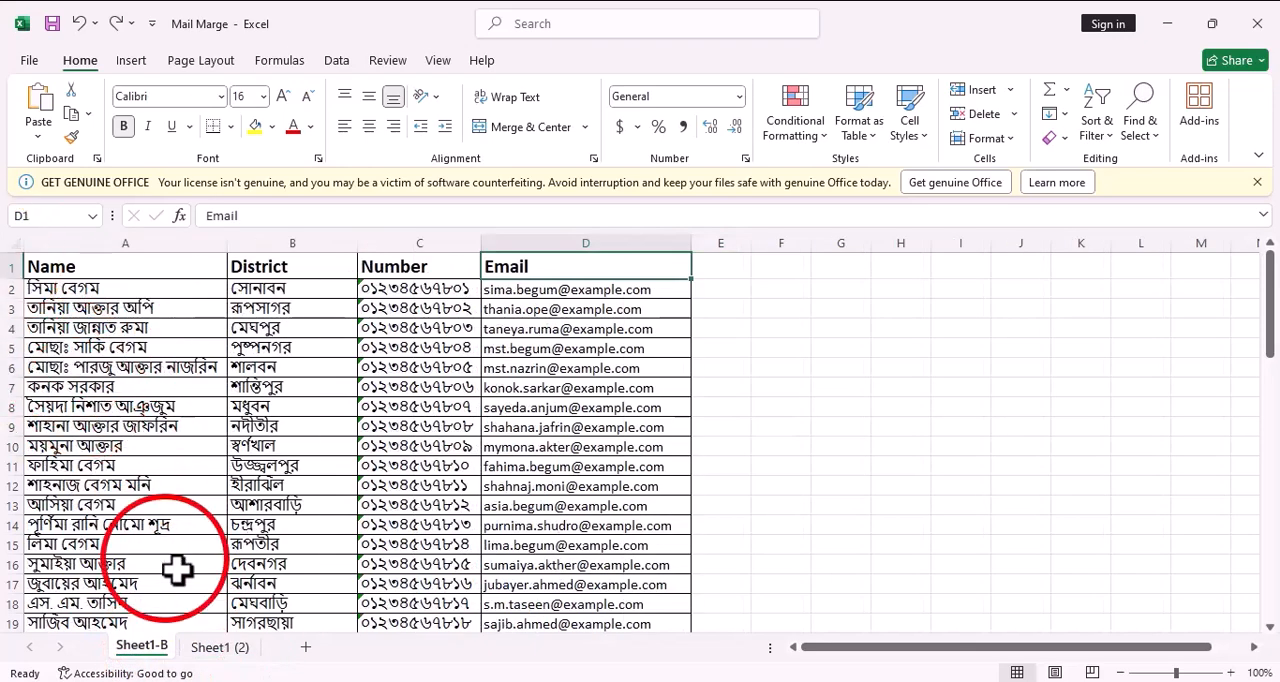
left_click(222, 650)
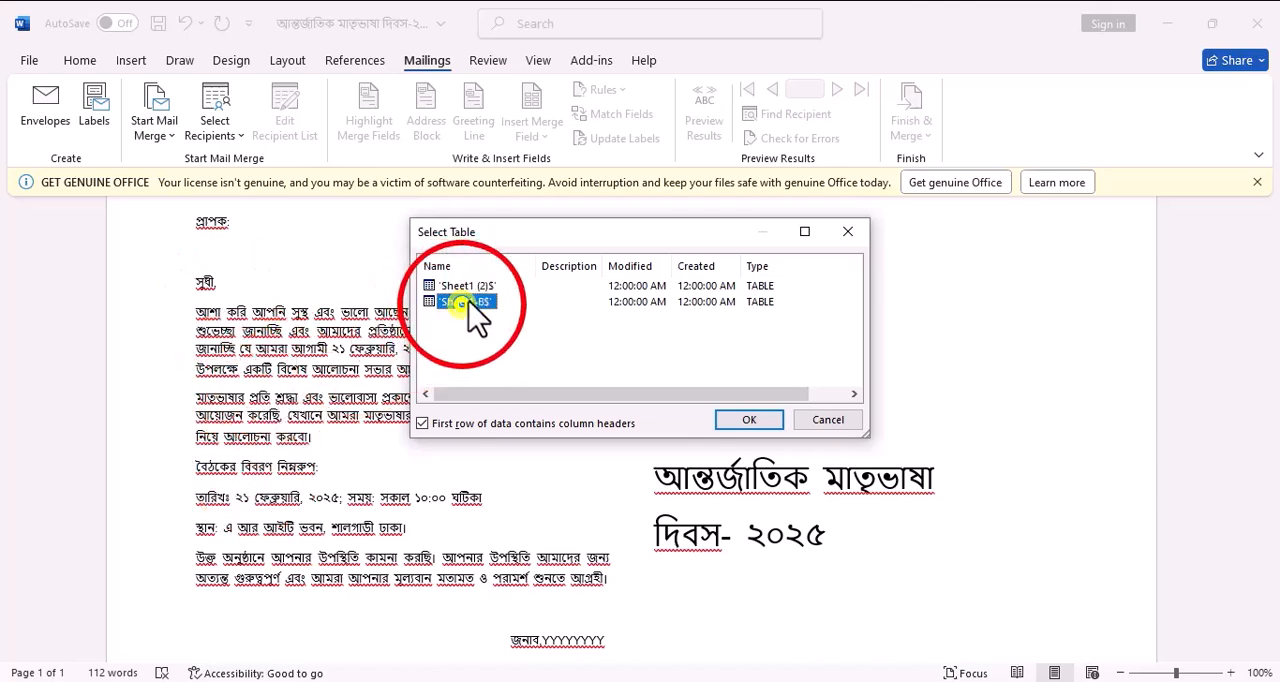
left_click(748, 420)
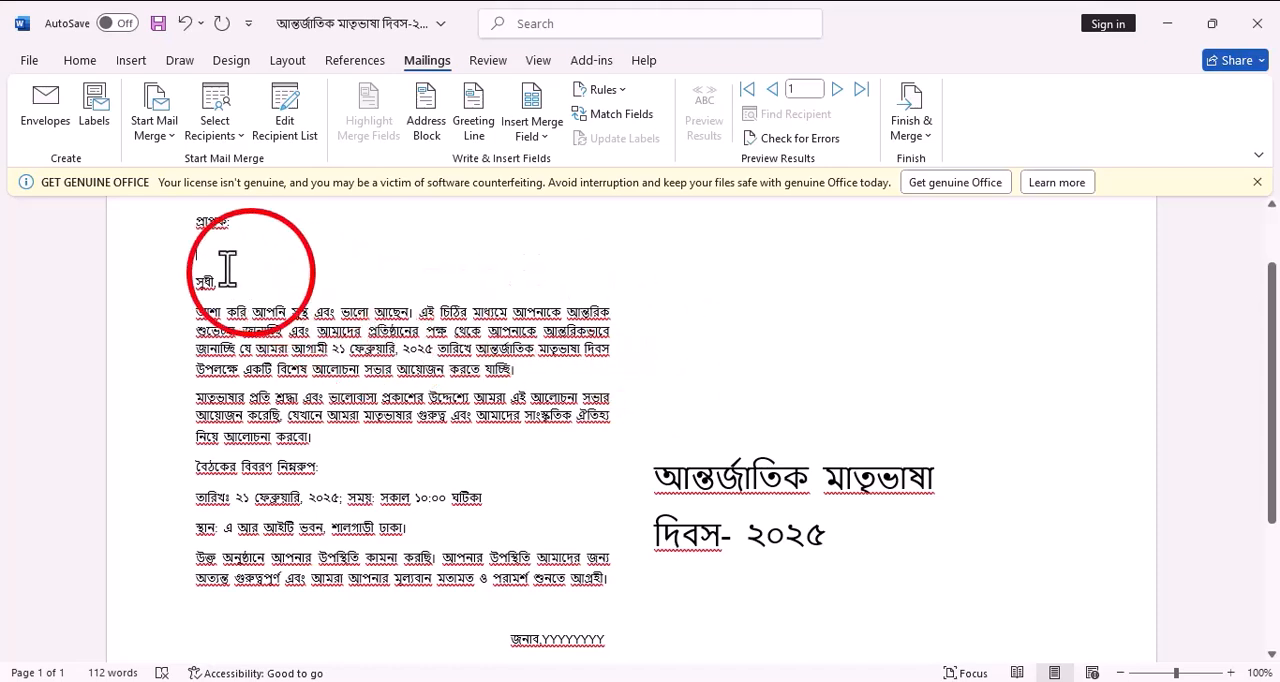
Check the available merge fields against the column headings in the Excel workbook, and return to the Word letter
left_click(533, 140)
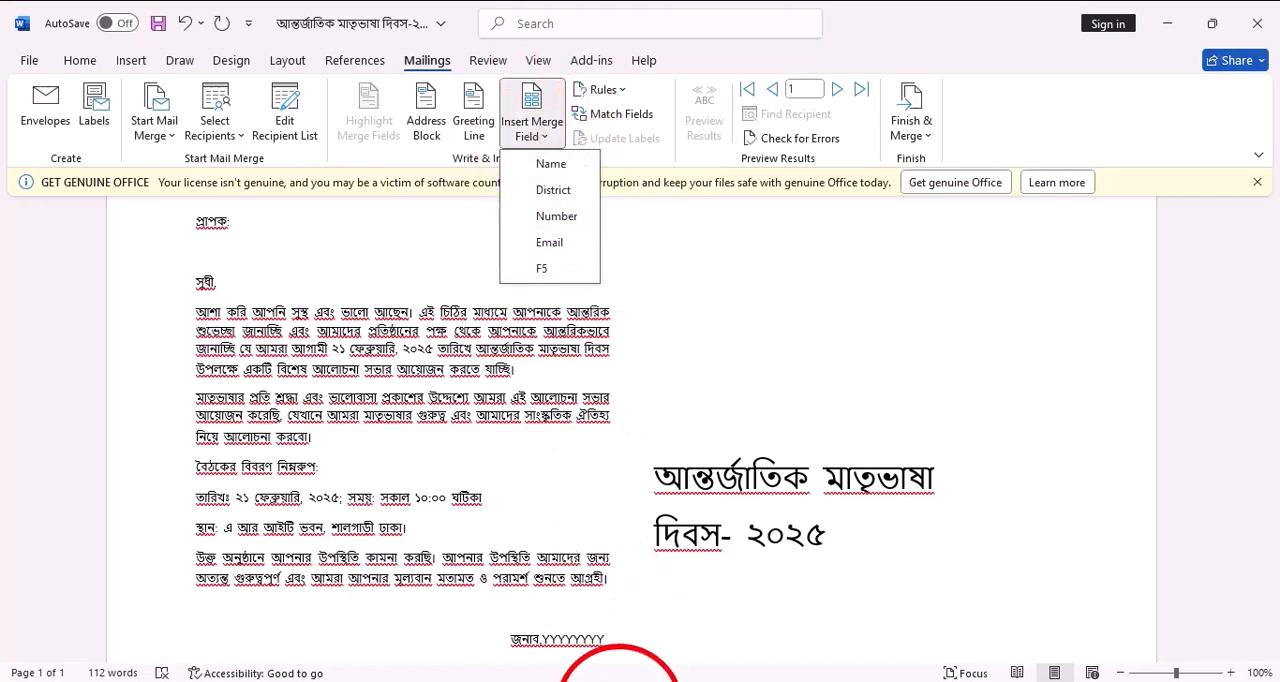
left_click(621, 681)
left_click(55, 270)
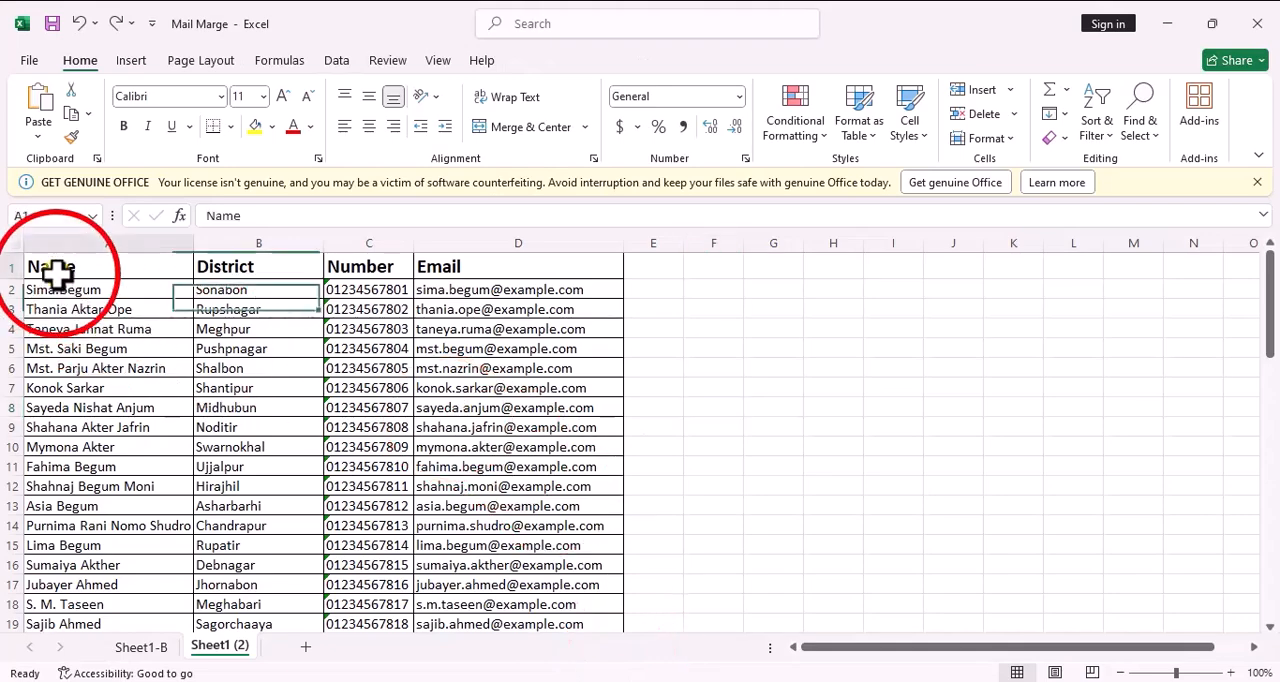
left_click(254, 266)
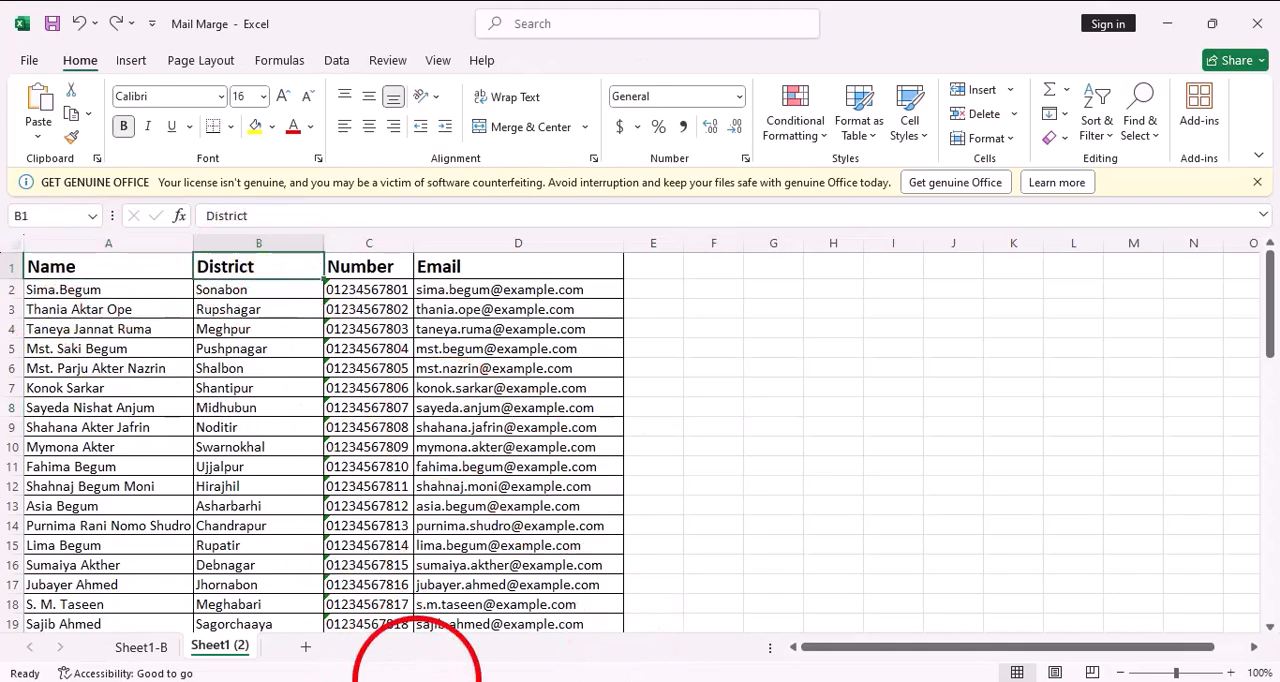
left_click(557, 681)
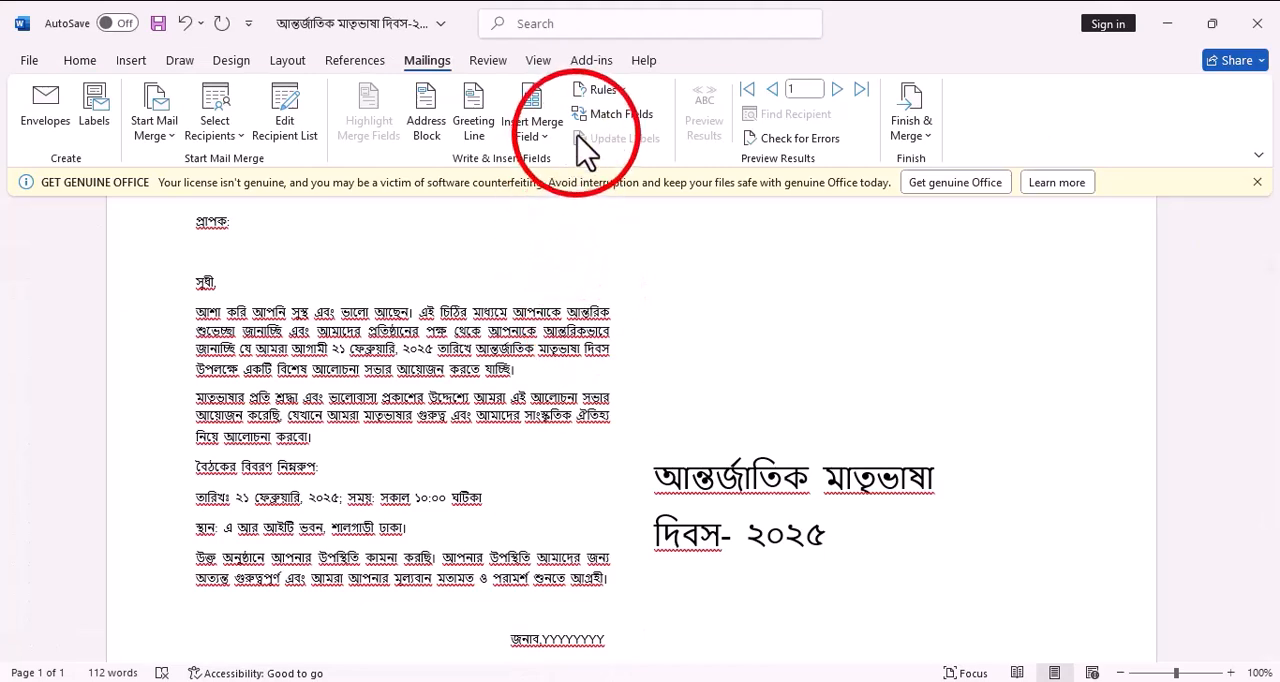
Insert the Name and District merge fields on separate lines under প্রাপক: and add a new line below them
left_click(548, 138)
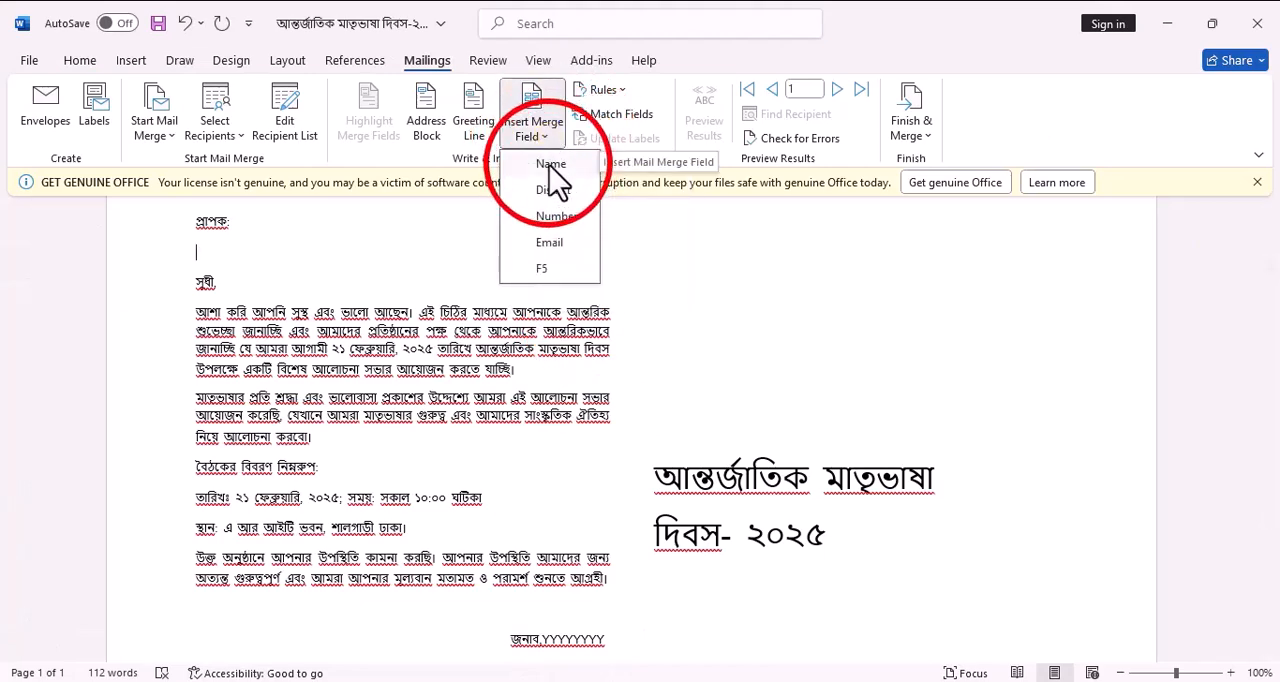
left_click(550, 166)
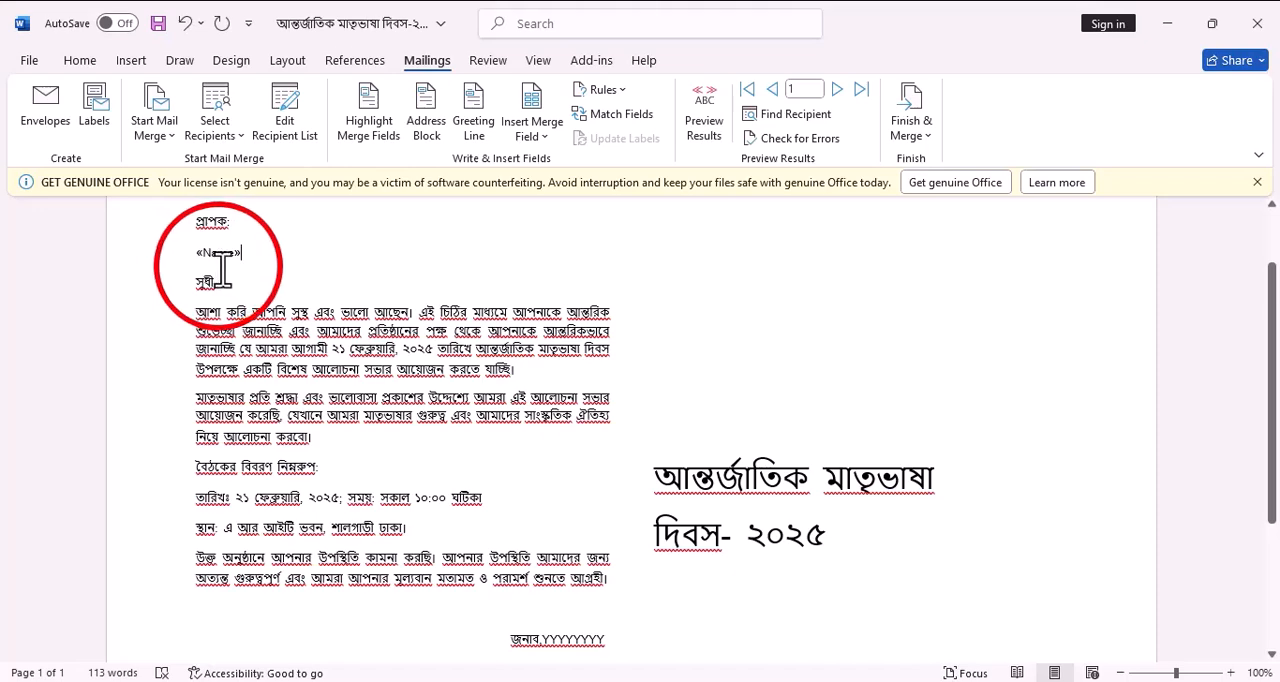
key("Return")
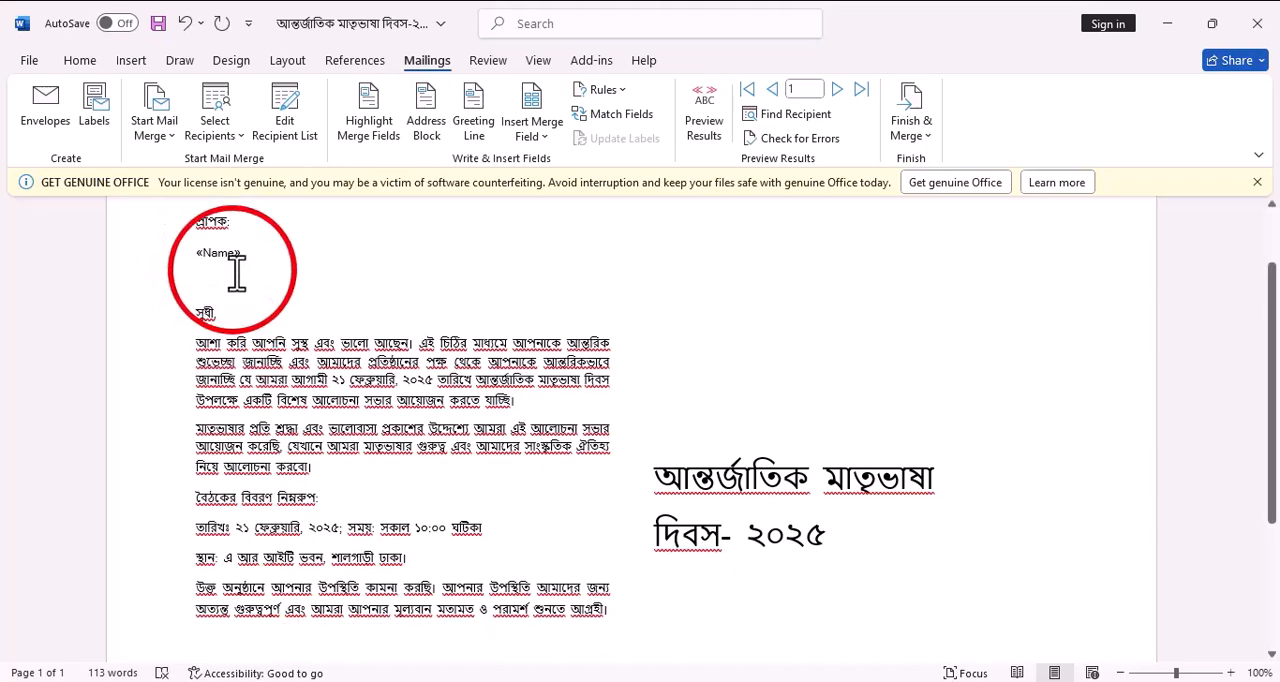
left_click(545, 145)
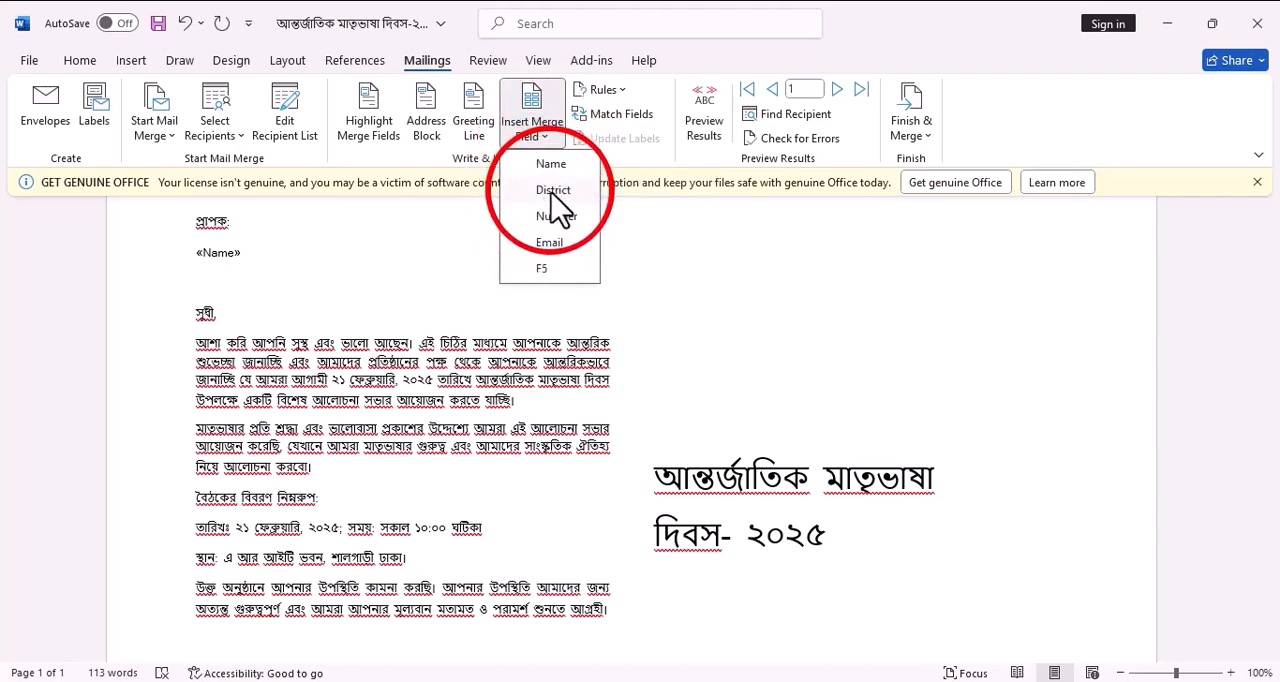
left_click(551, 190)
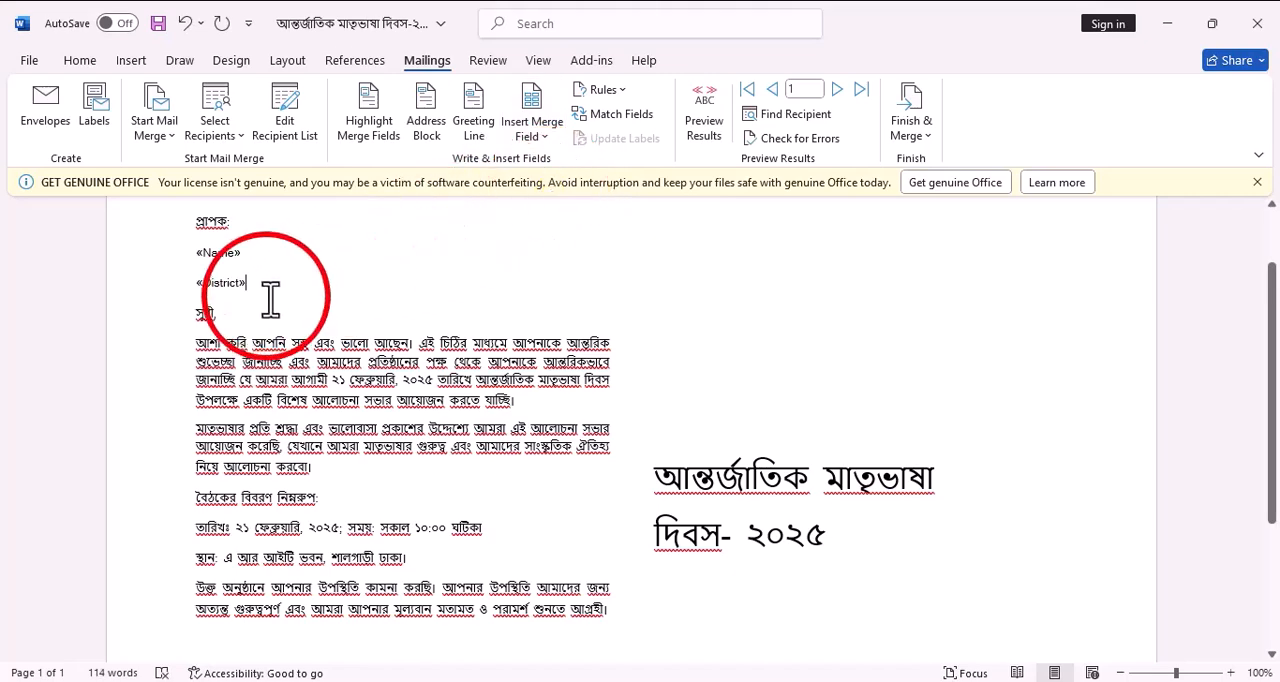
key("Return")
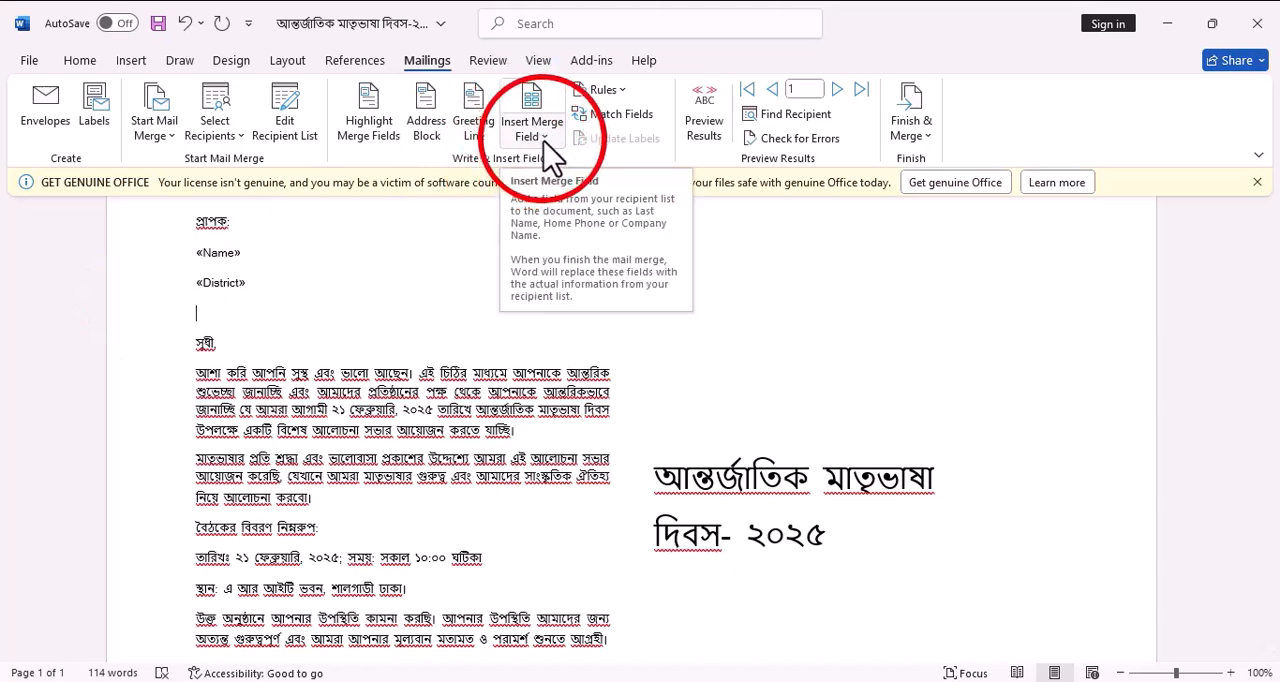
Insert the Number and Email merge fields on separate lines below the District field
left_click(544, 136)
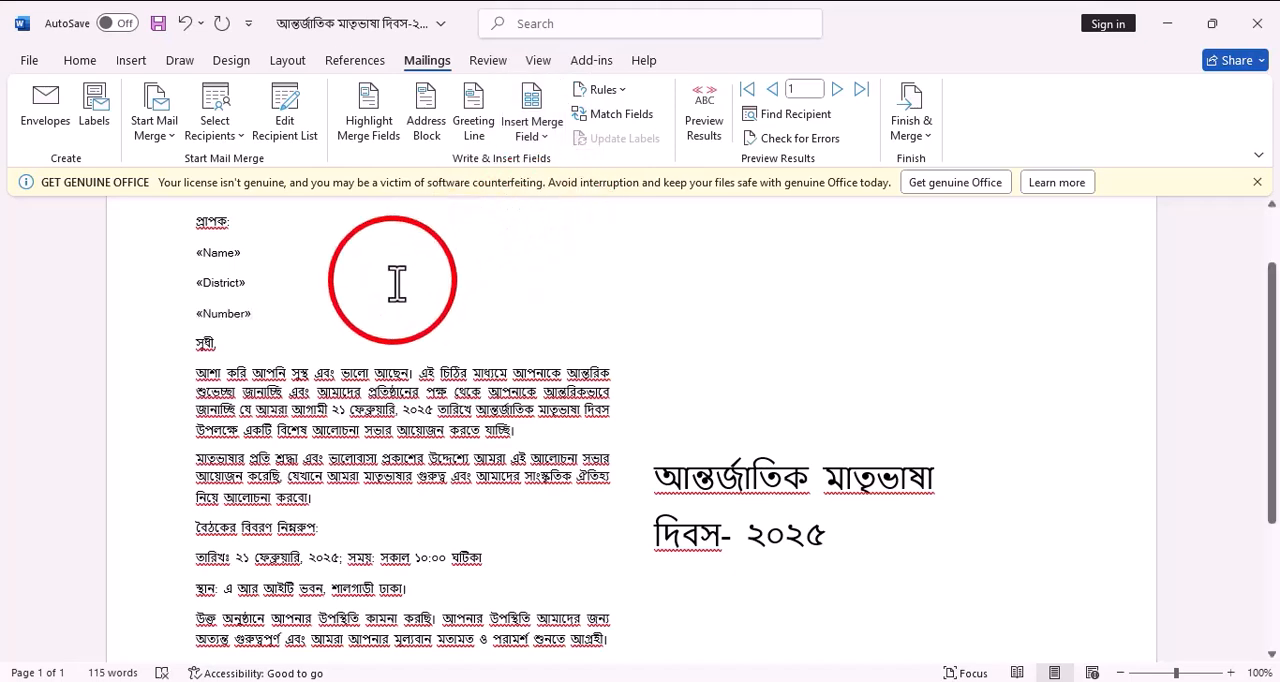
key("Return")
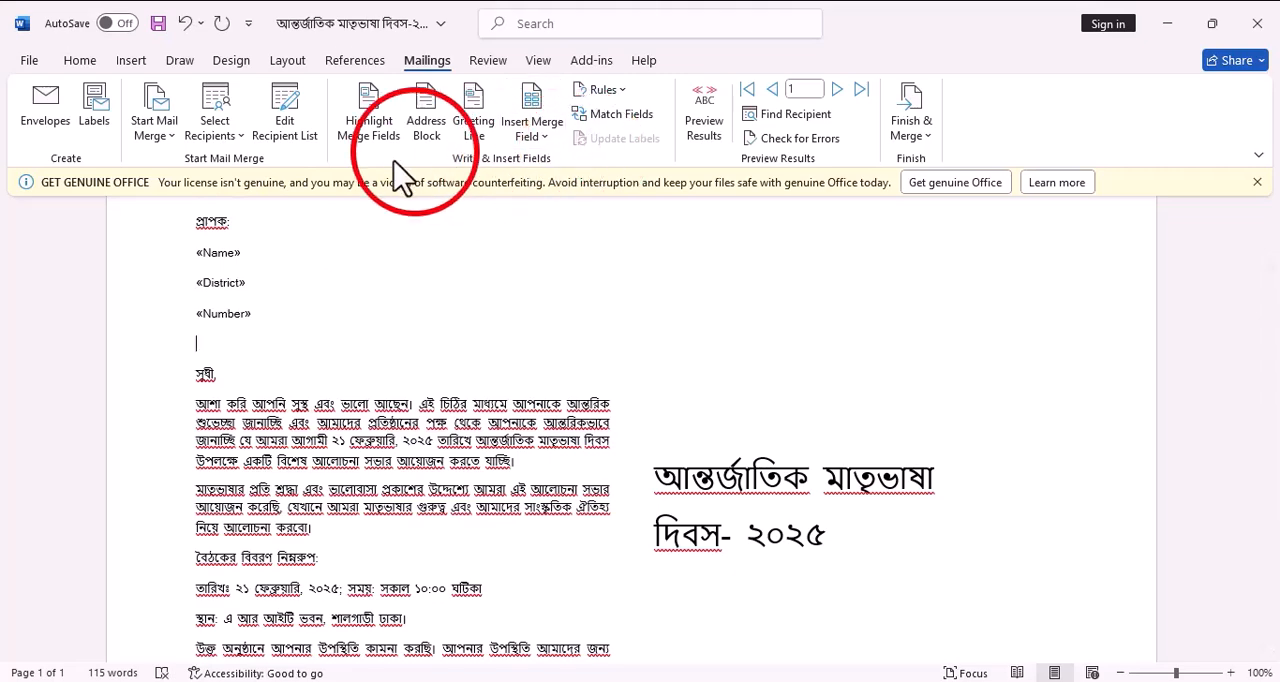
left_click(548, 138)
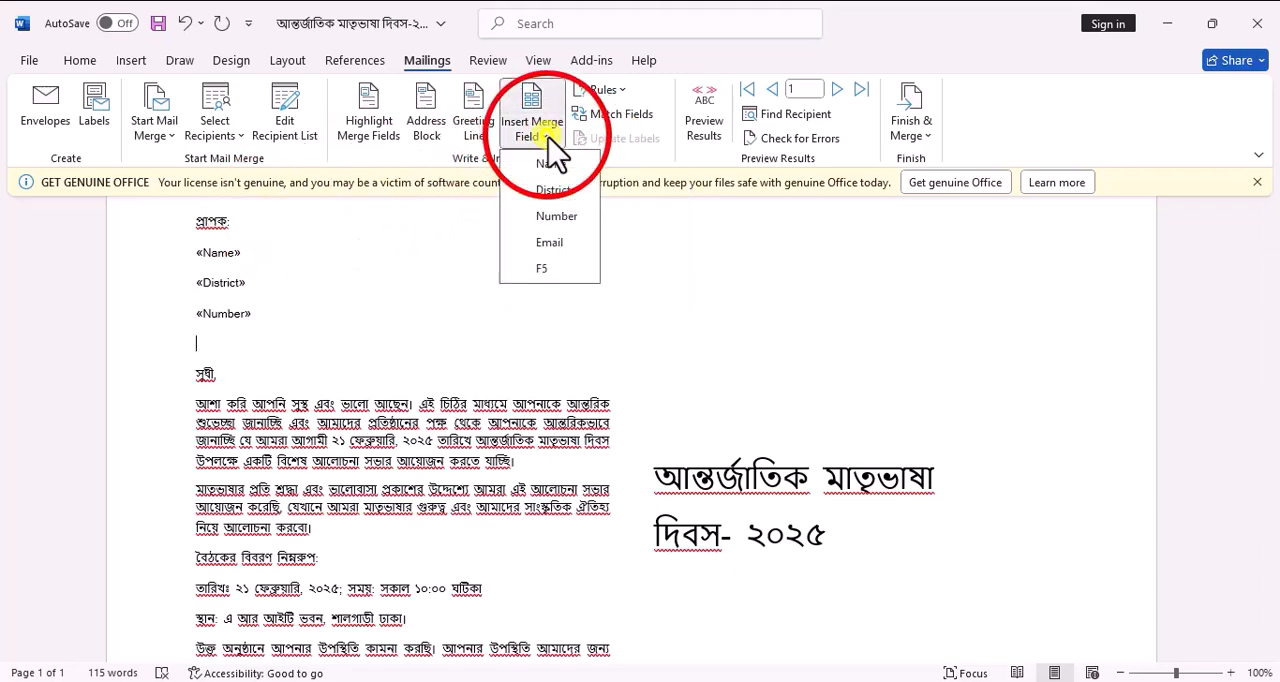
left_click(540, 245)
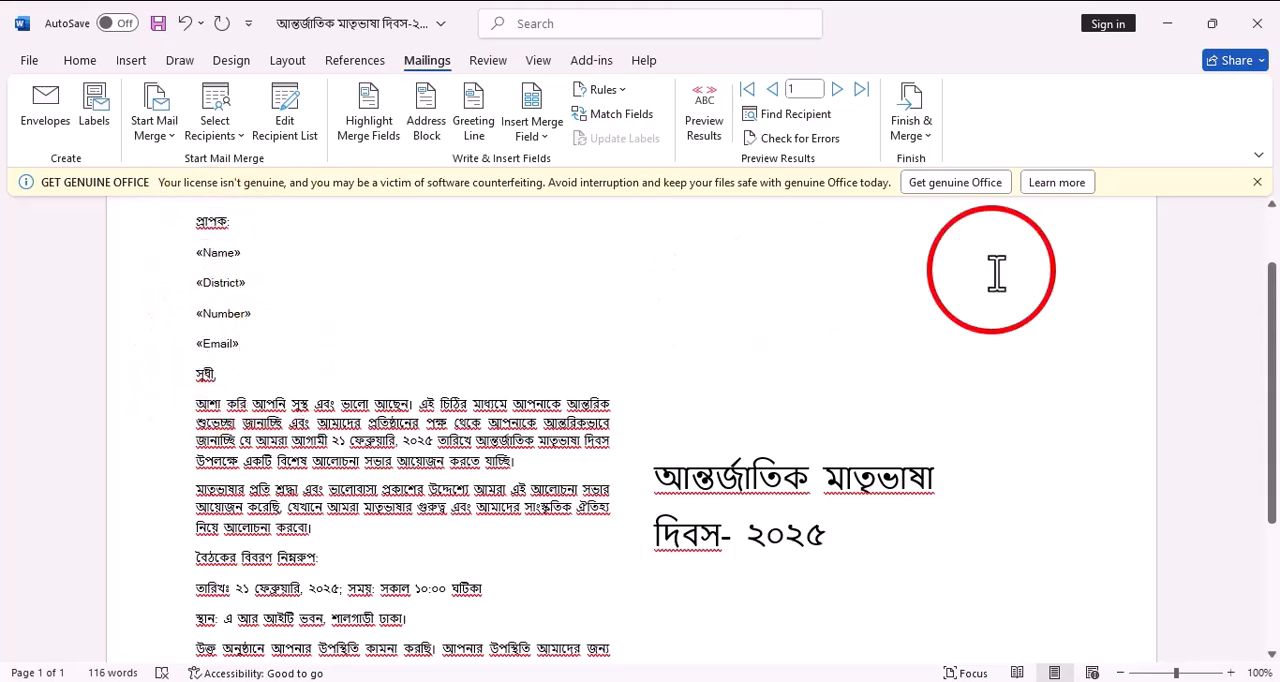
Preview the letter with the first recipient's details filled in and check it from the recipient block to the signature
left_click_drag(1268, 352, 1272, 320)
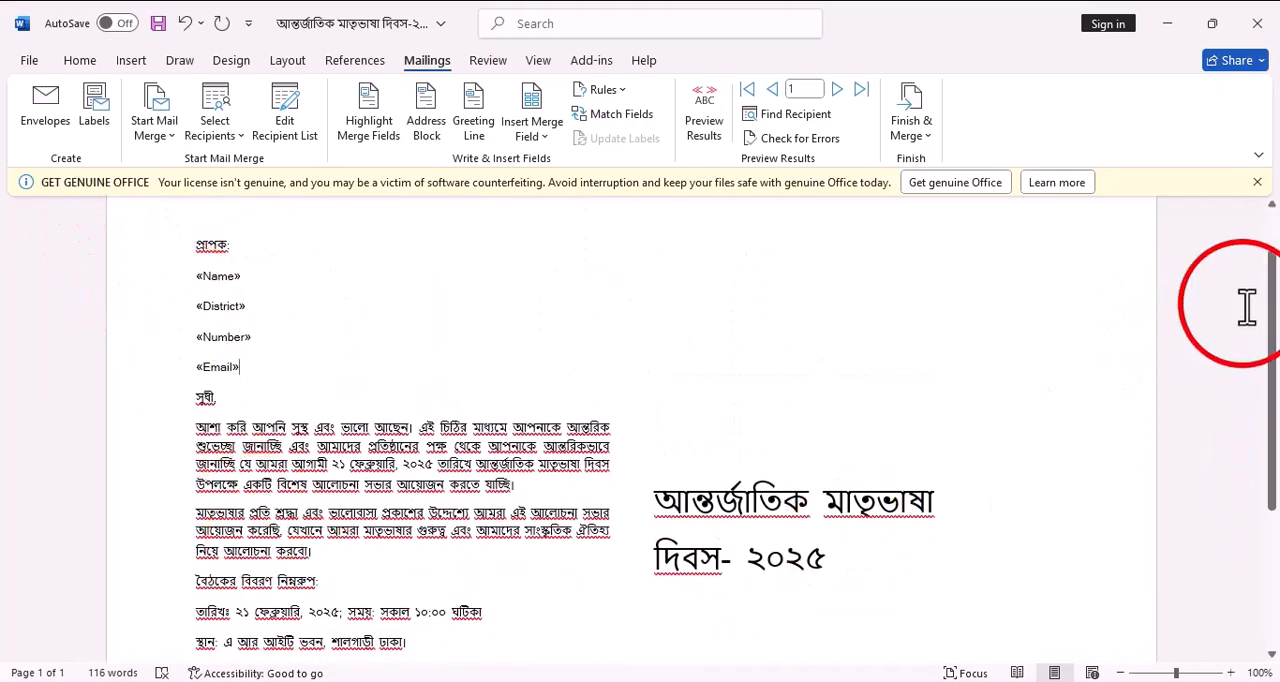
left_click_drag(1270, 308, 1270, 266)
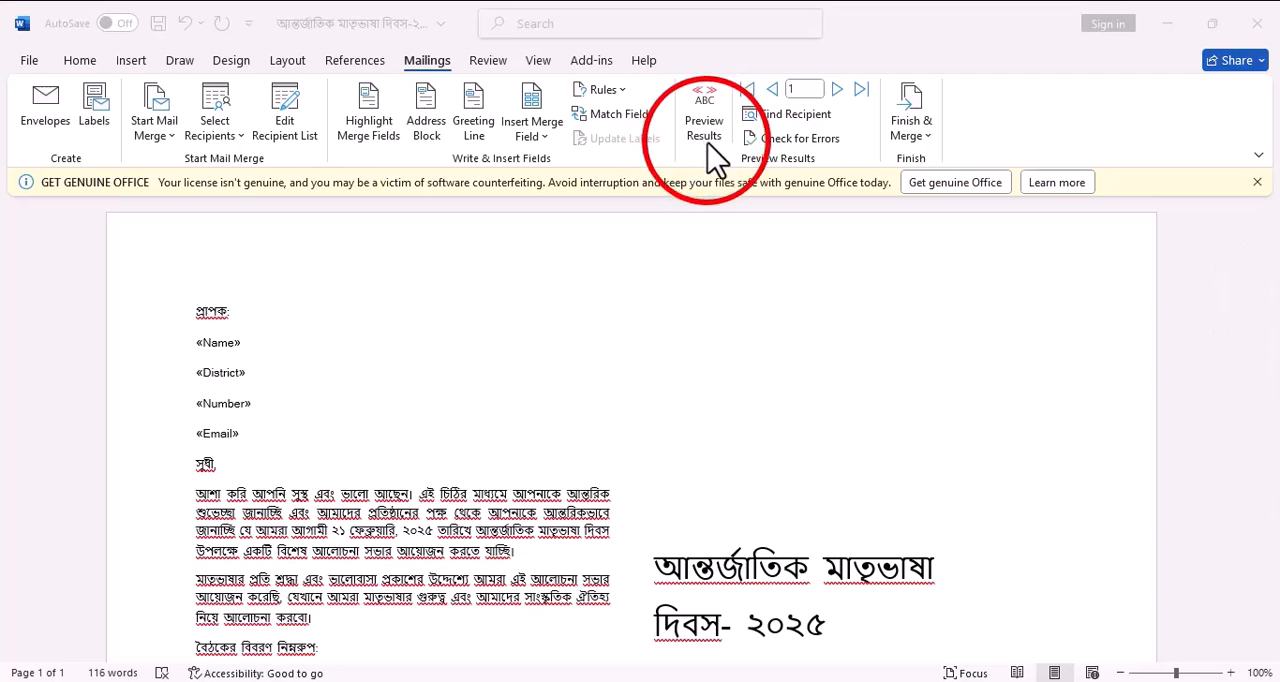
left_click(712, 150)
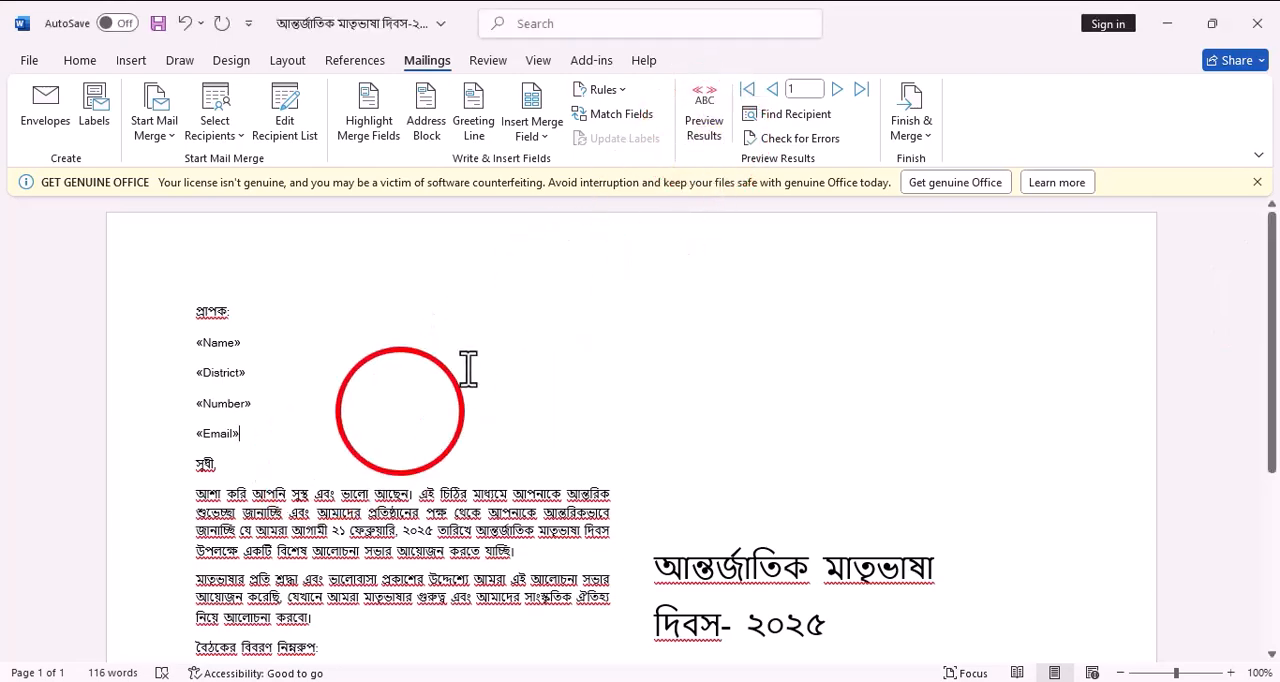
left_click(704, 135)
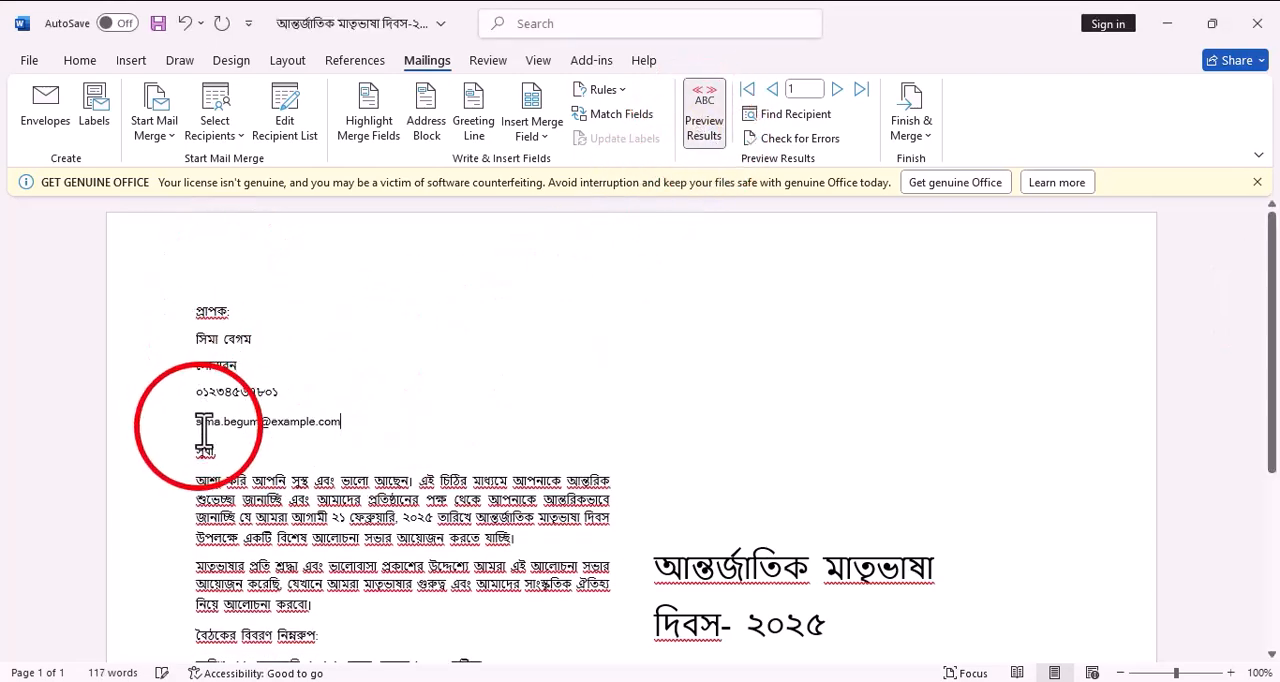
scroll(340, 448, "down", 1)
scroll(340, 448, "down", 1)
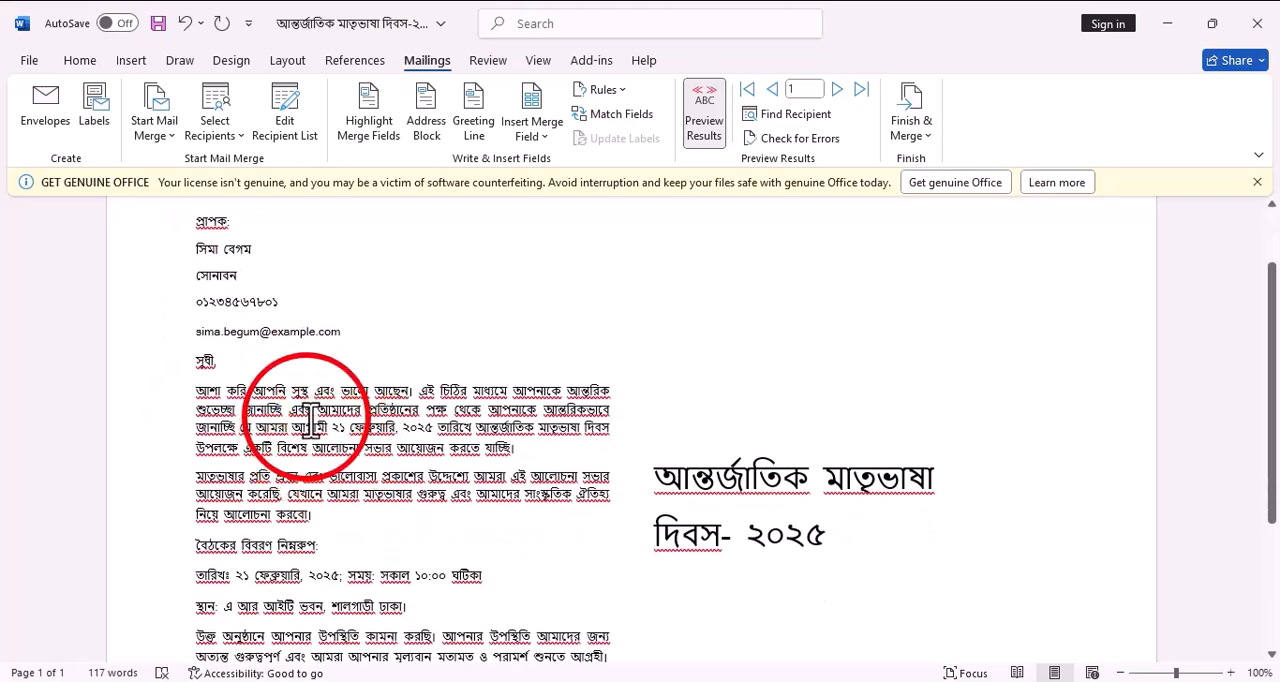
scroll(313, 412, "down", 3)
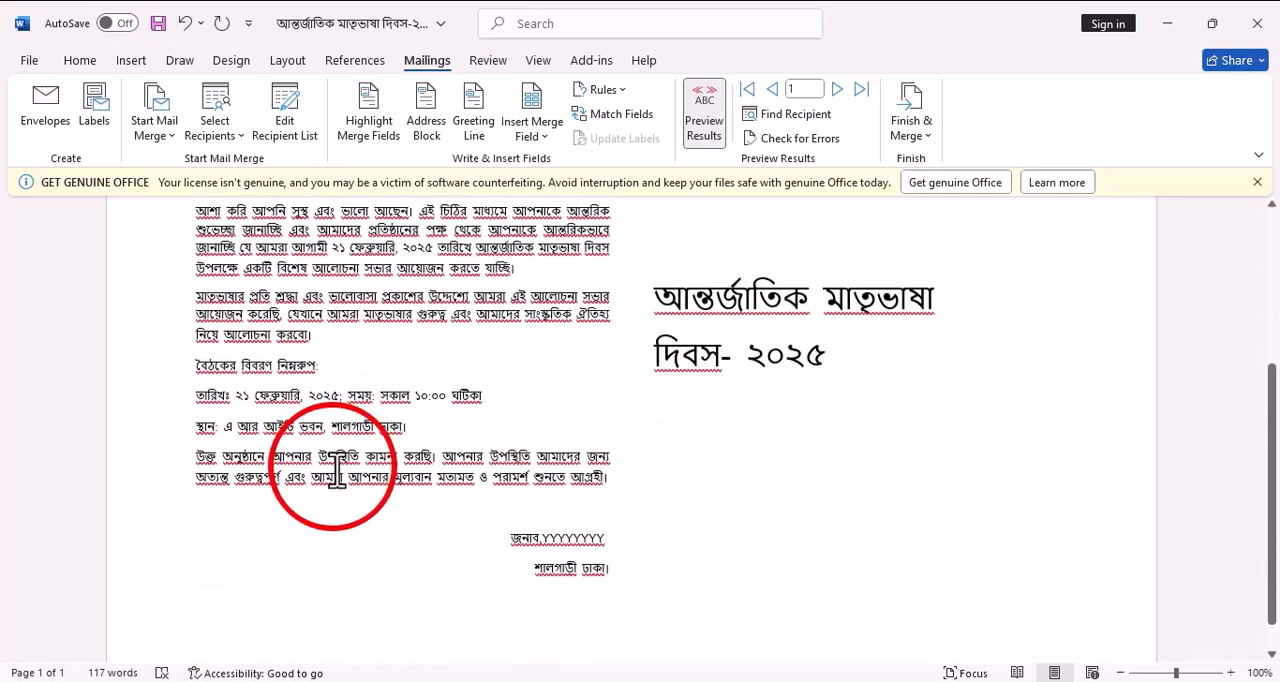
scroll(314, 430, "up", 3)
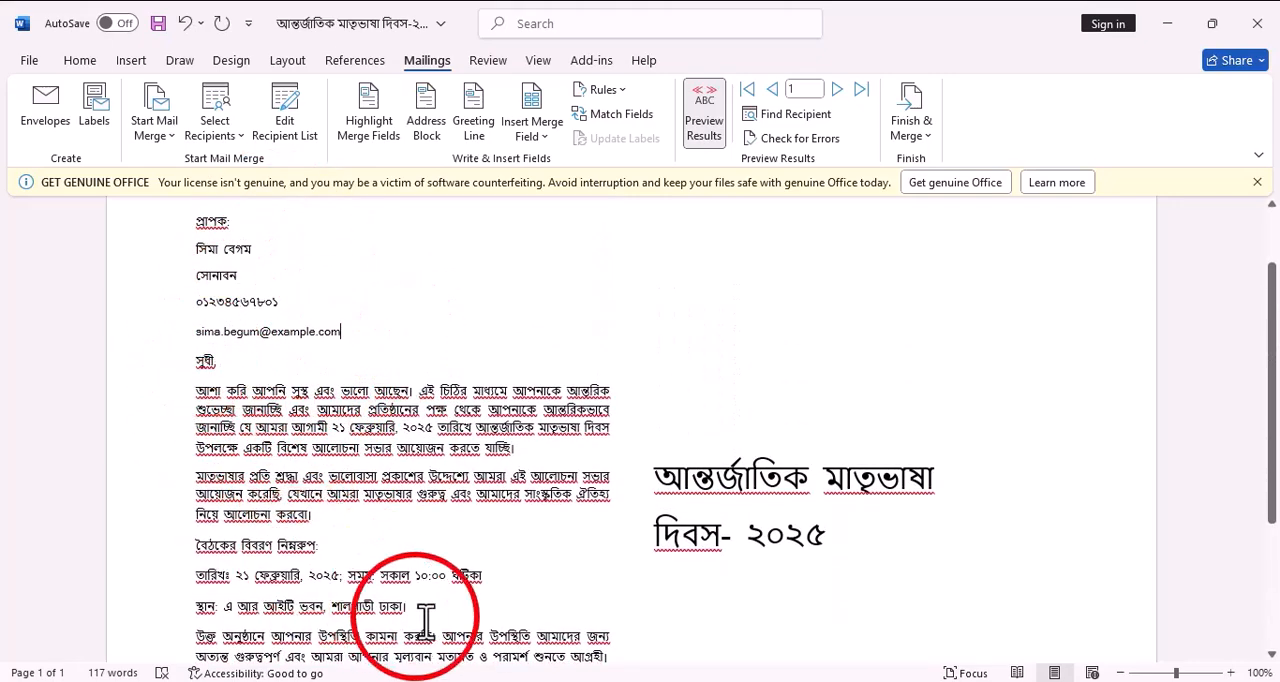
scroll(530, 568, "up", 1)
scroll(530, 568, "up", 2)
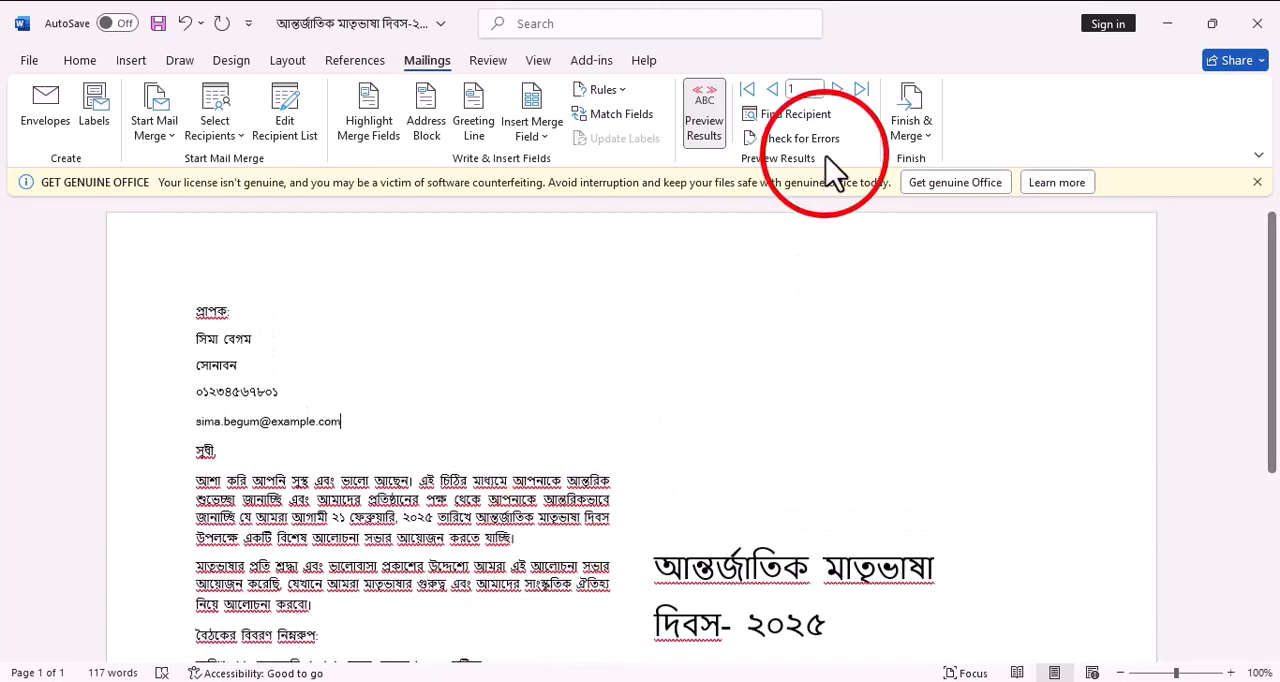
Finish the mail merge by creating editable individual letters in a new document for all records
left_click(926, 146)
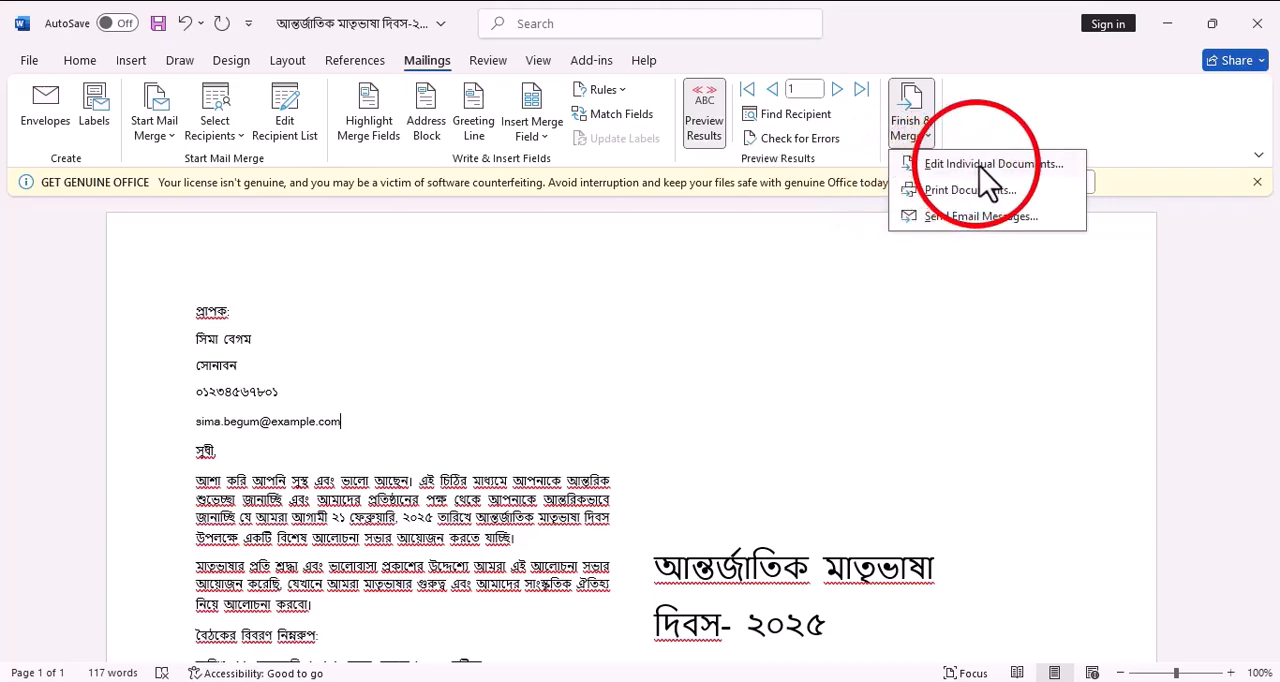
left_click(965, 165)
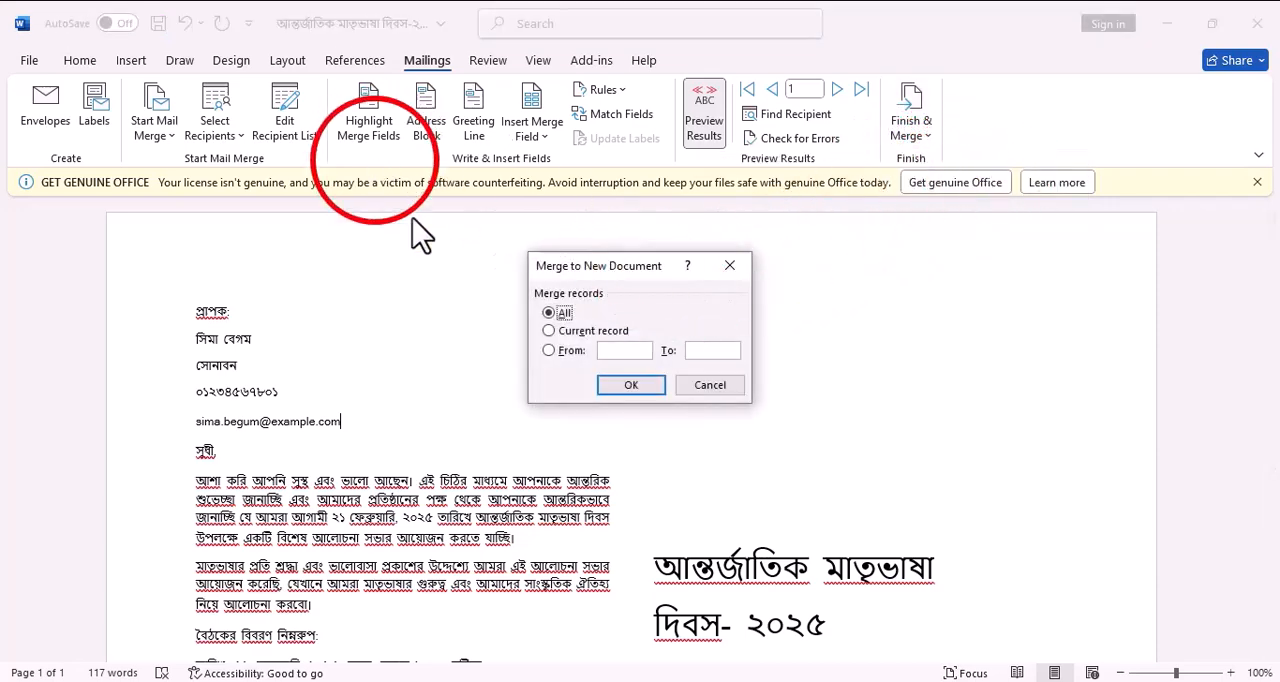
left_click(632, 386)
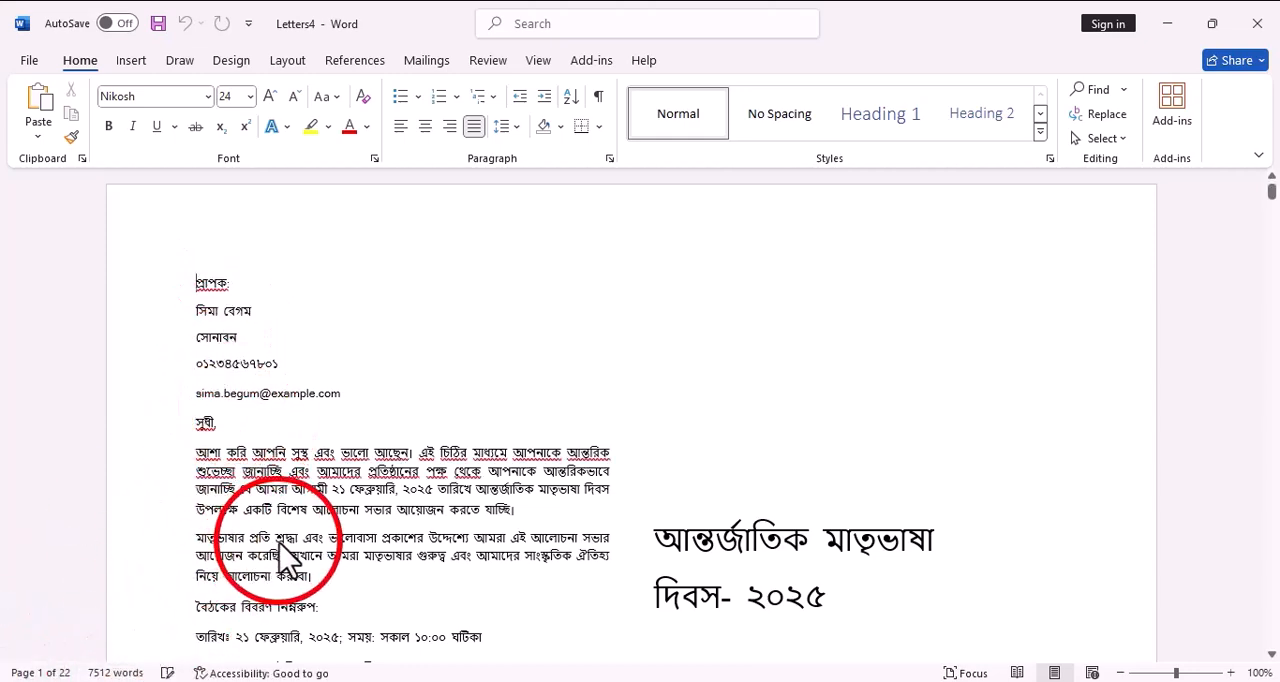
Compare the recipient details in the first merged letters with the matching rows in the Mail Marge Excel workbook, and return to the merged Word document
scroll(285, 510, "down", 4)
scroll(289, 550, "up", 3)
scroll(287, 535, "up", 1)
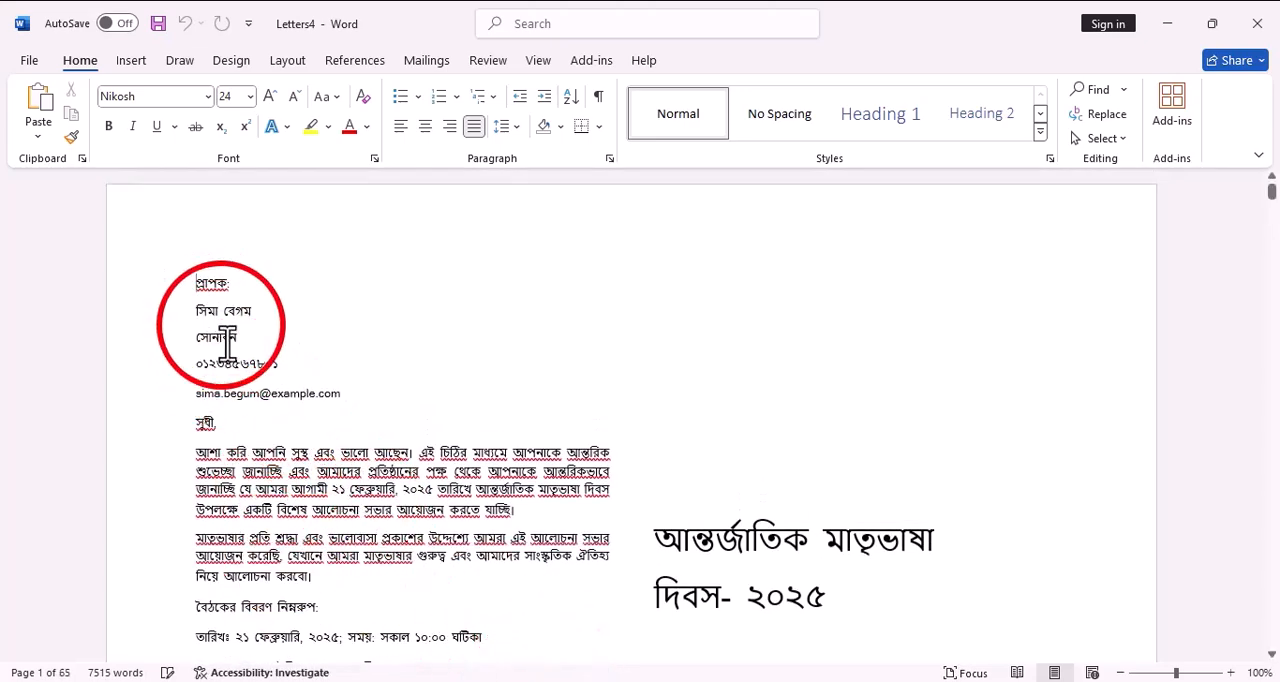
scroll(246, 450, "down", 8)
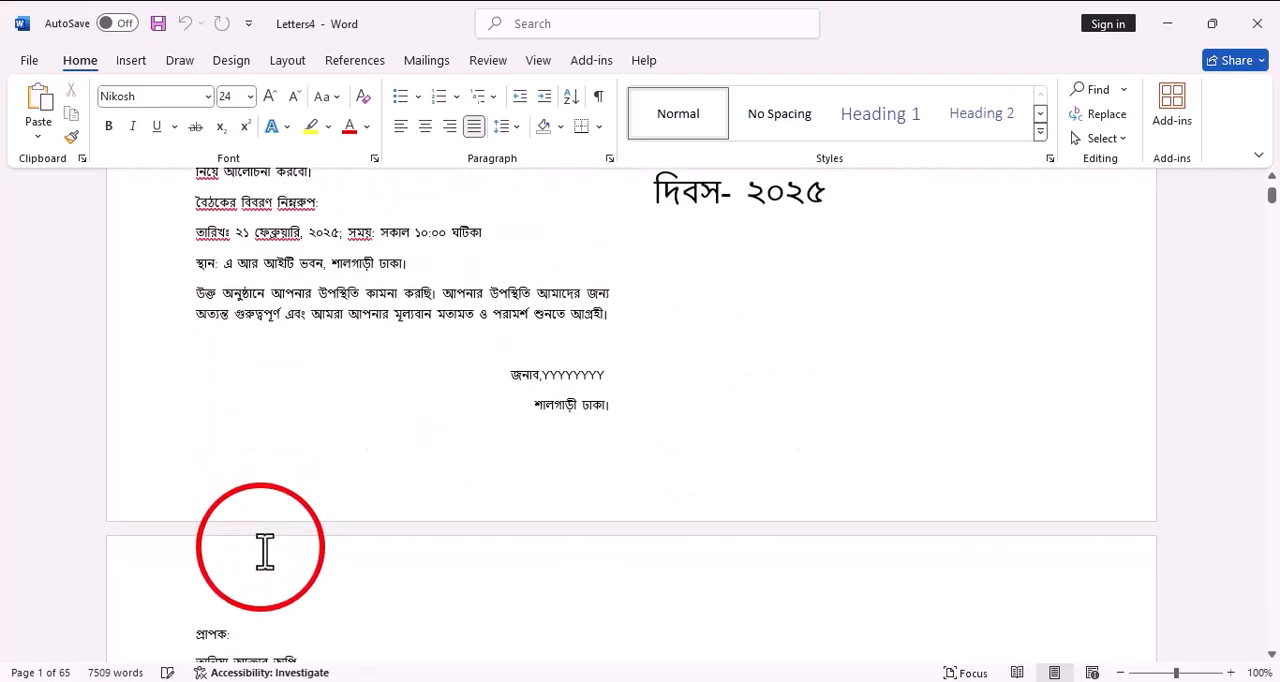
scroll(255, 530, "down", 4)
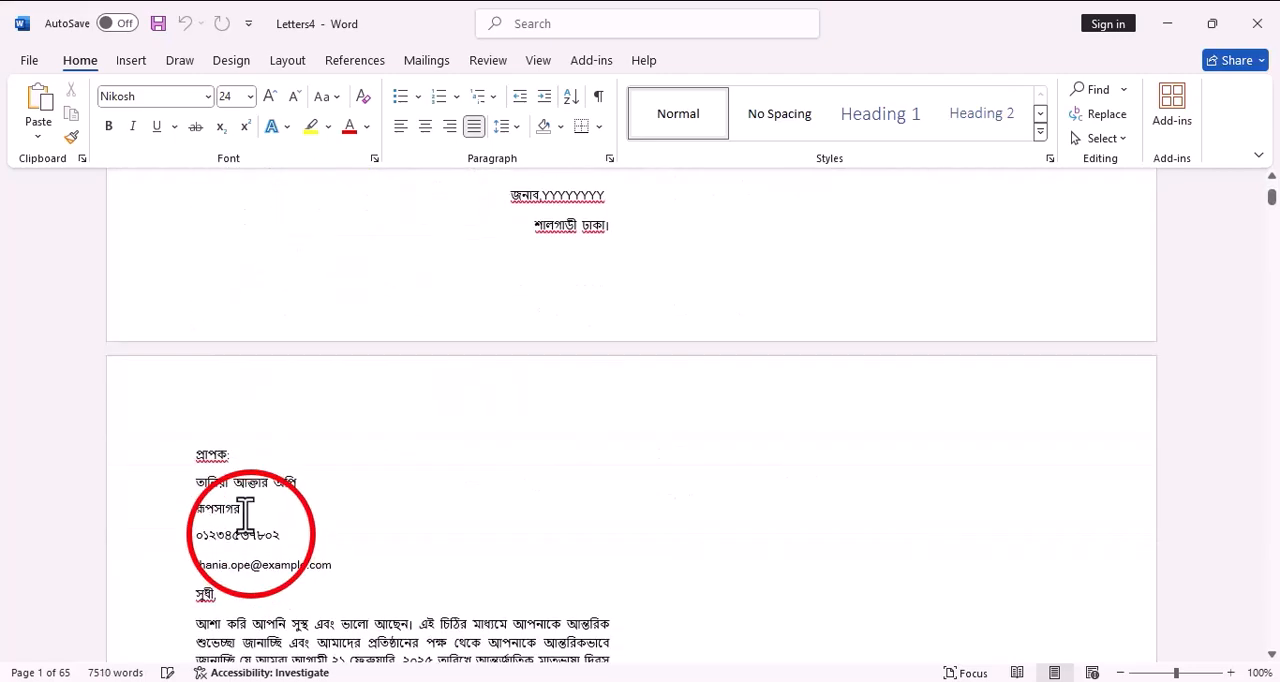
left_click(560, 678)
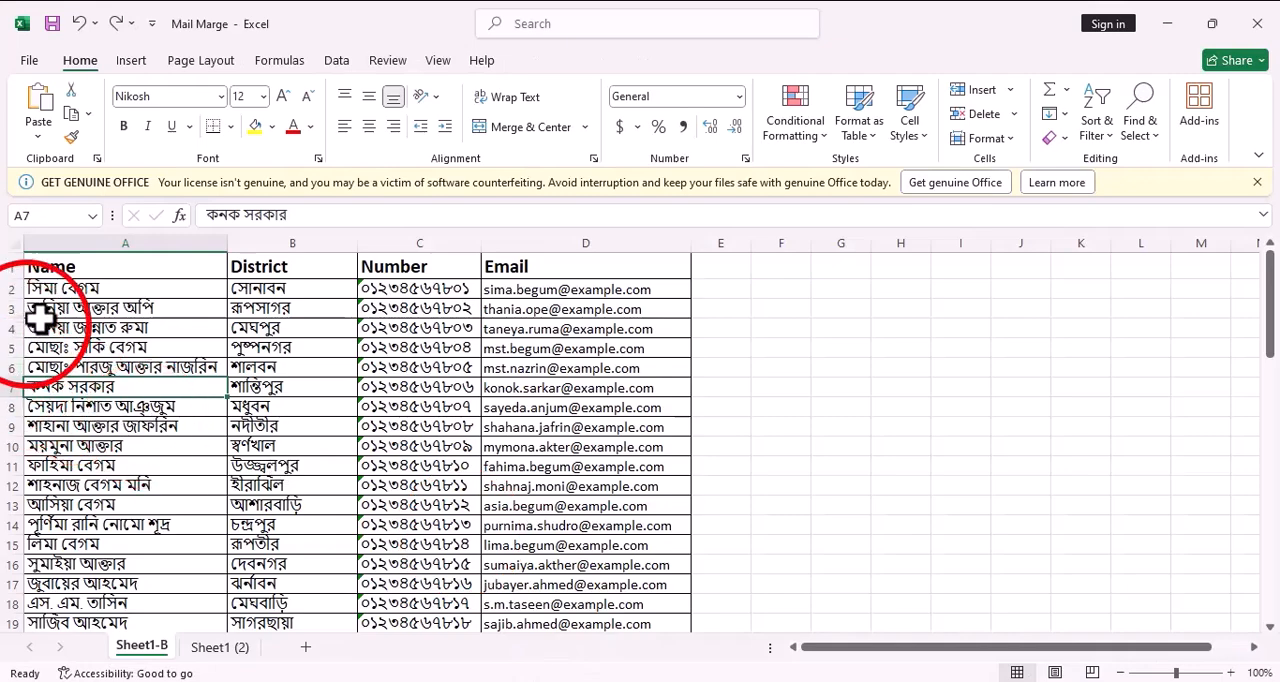
left_click(72, 290)
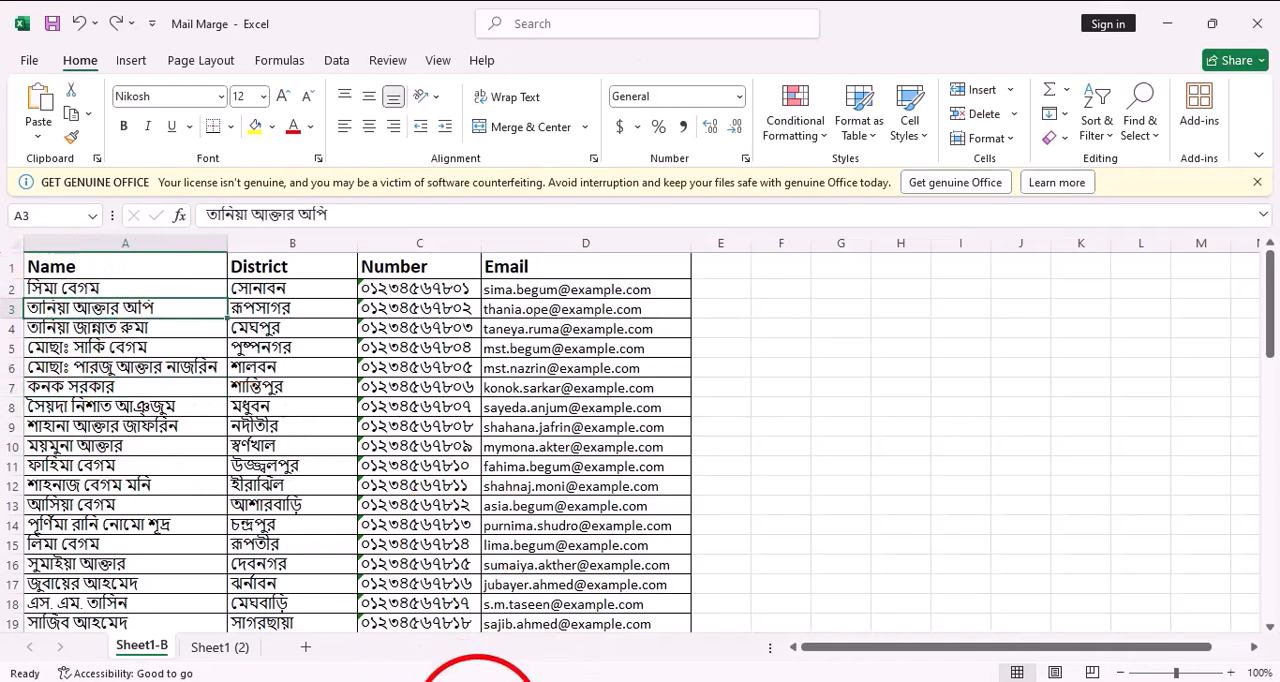
left_click(610, 610)
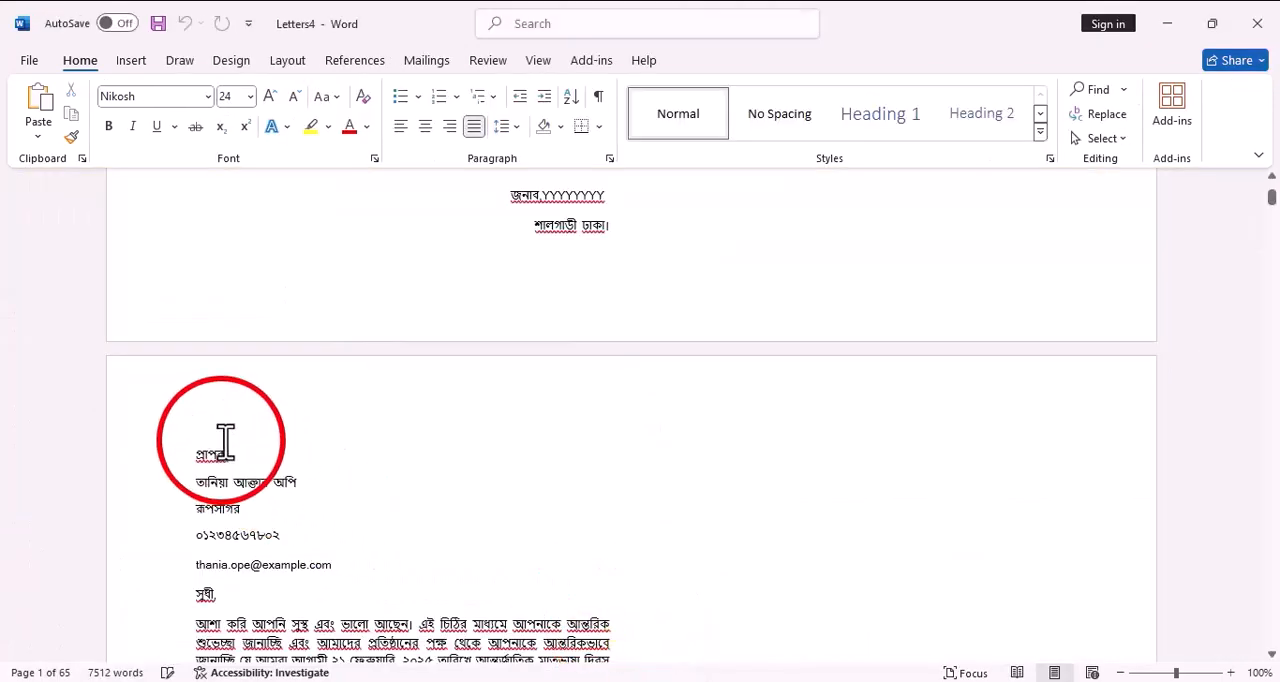